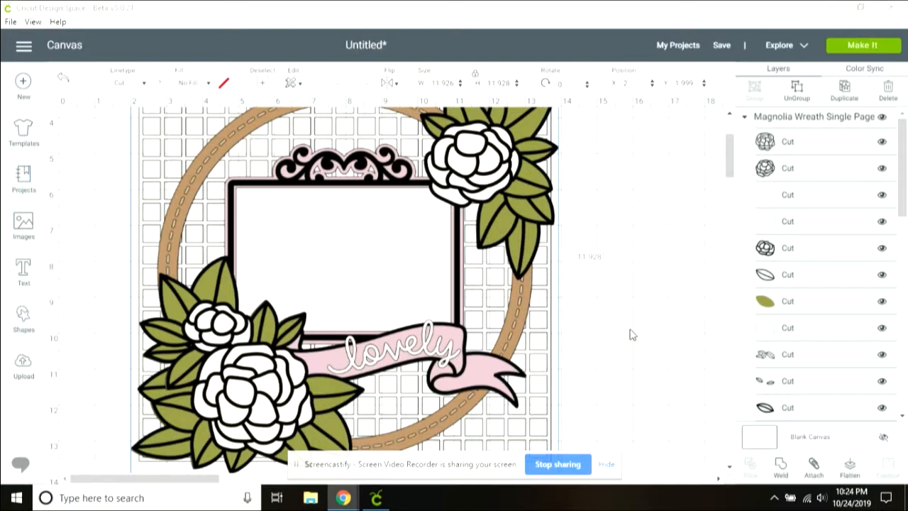
# - Ungroup the Magnolia Wreath Single Page design and set the width of its square grid background to 11.5
pyautogui.click(731, 157)
pyautogui.moveTo(731, 157); pyautogui.dragTo(733, 145)
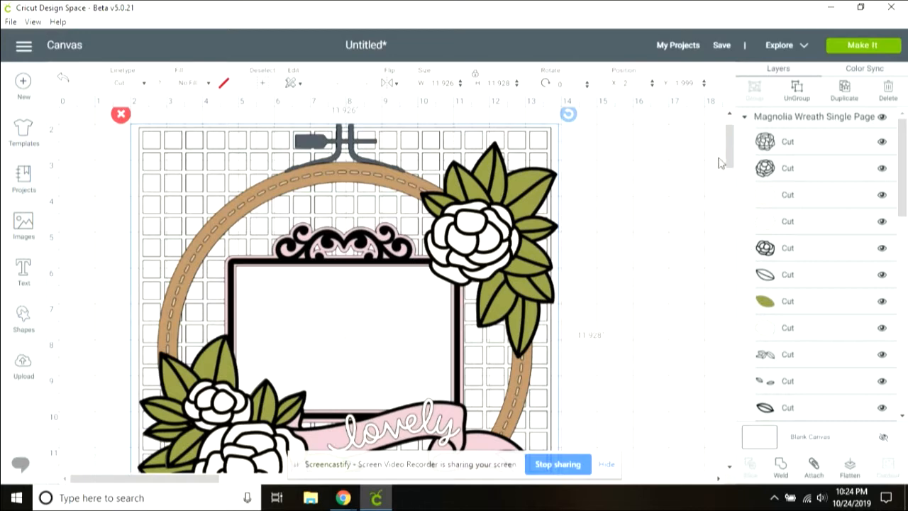
pyautogui.moveTo(730, 154); pyautogui.dragTo(731, 157)
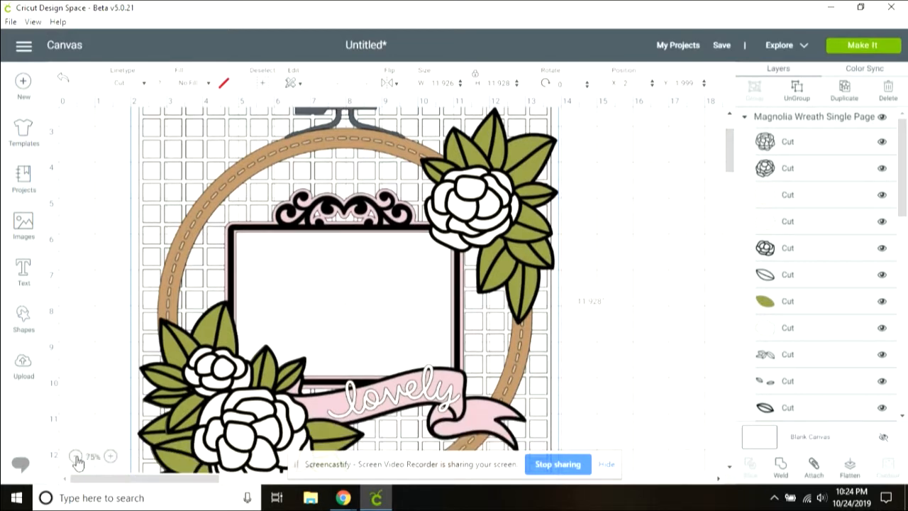
pyautogui.click(76, 457)
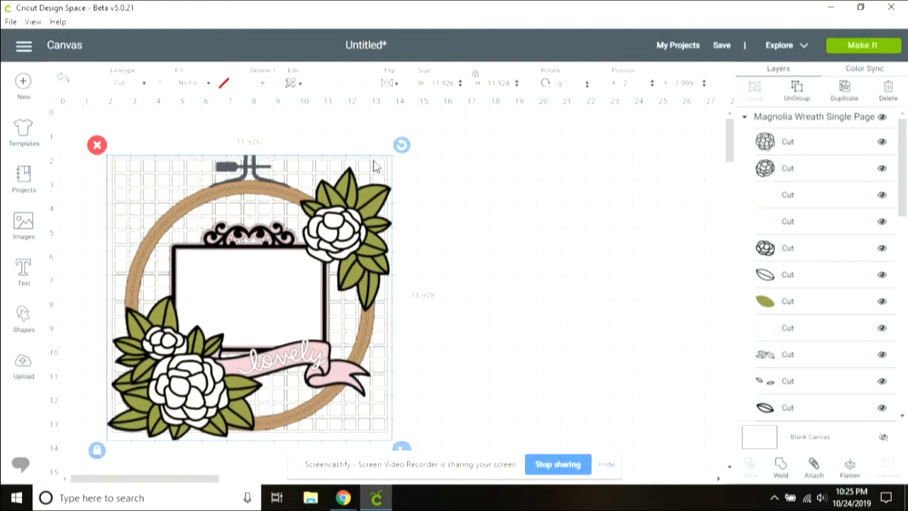
pyautogui.click(792, 95)
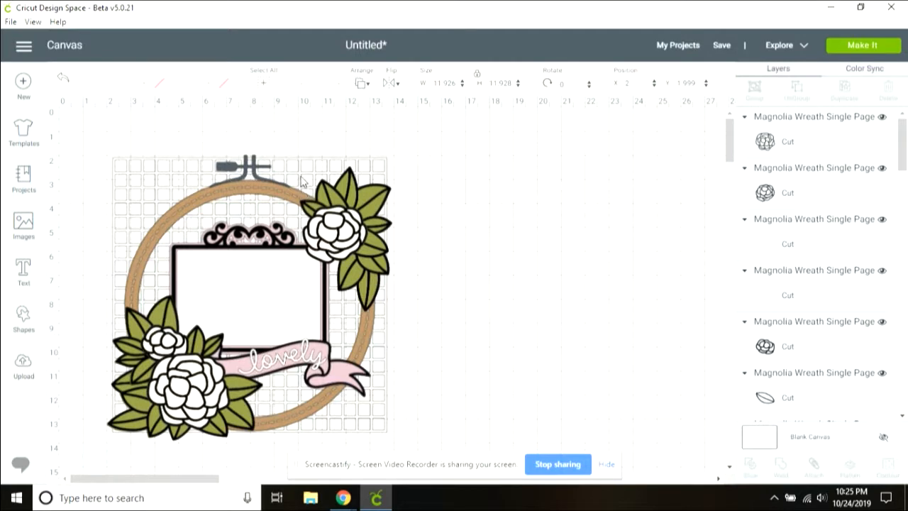
pyautogui.click(301, 181)
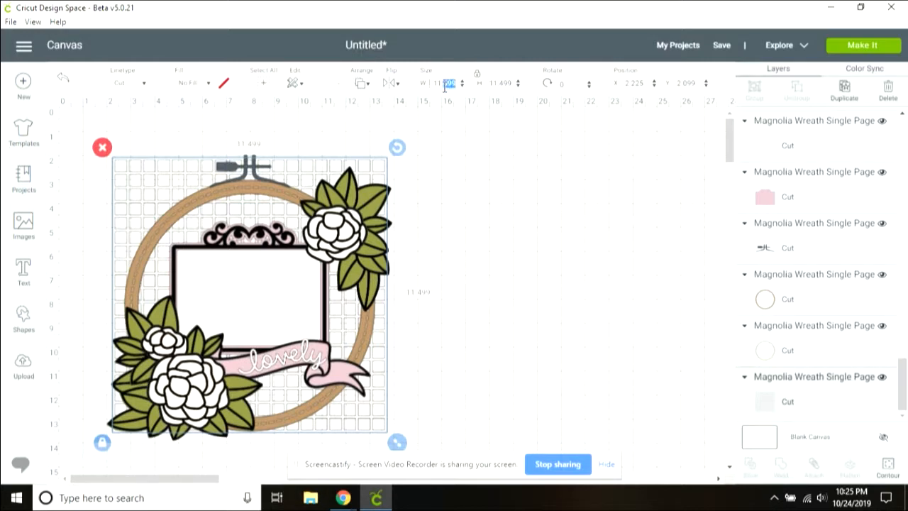
pyautogui.press('Tab')
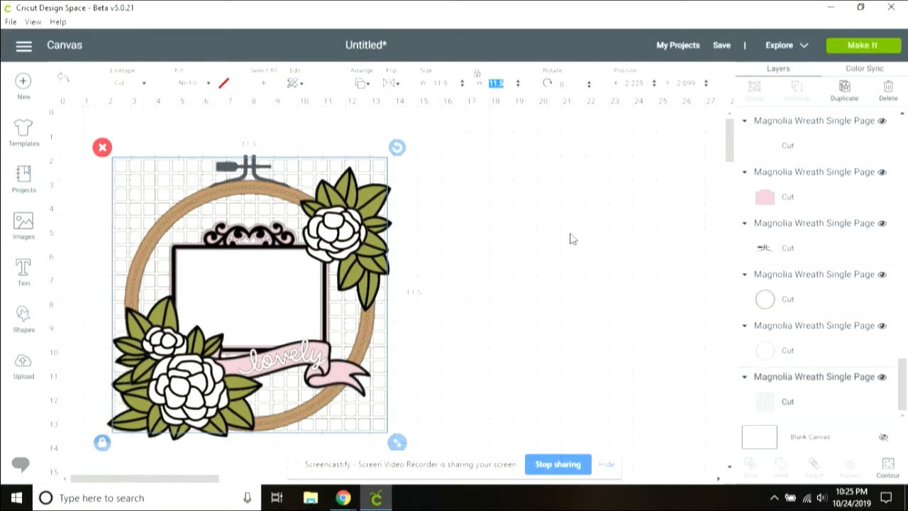
# - Preview the cut mats and examine how the white pieces and the black frame, leaf and flower outlines are laid out
pyautogui.click(858, 49)
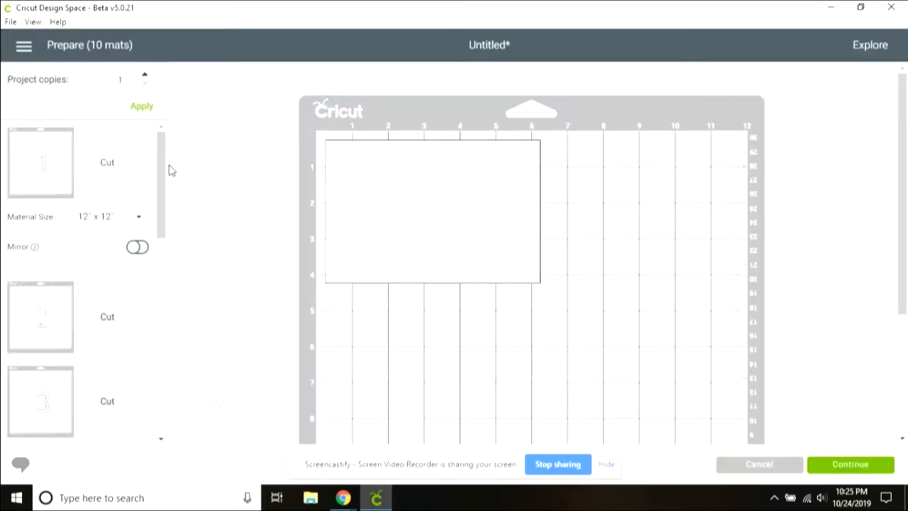
pyautogui.moveTo(163, 162); pyautogui.dragTo(166, 183)
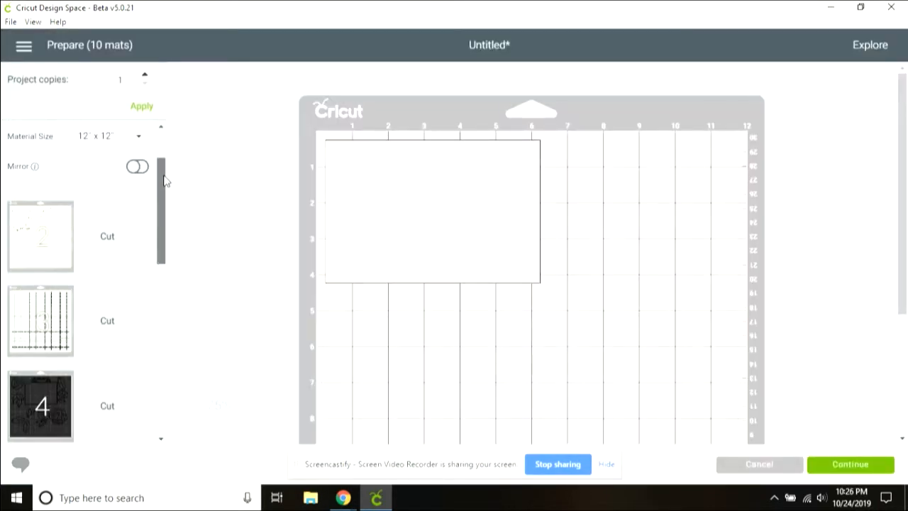
pyautogui.click(128, 208)
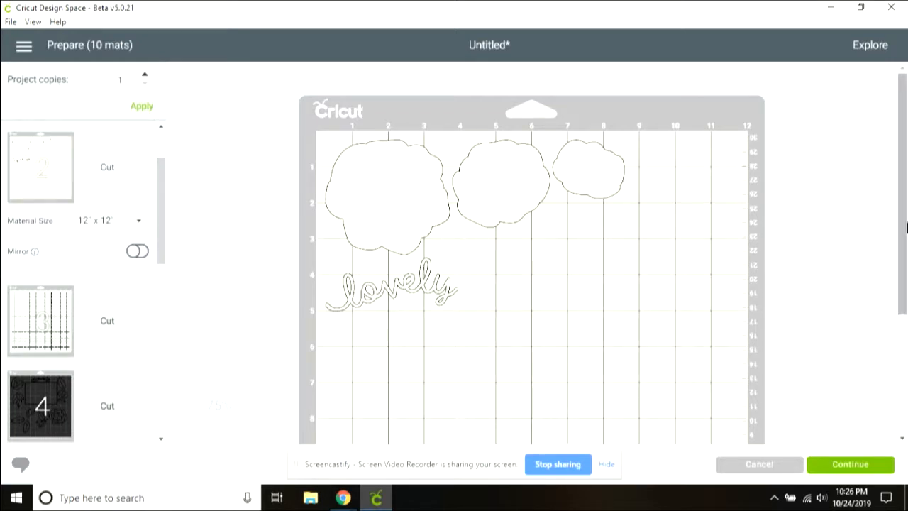
pyautogui.moveTo(163, 210); pyautogui.dragTo(166, 267)
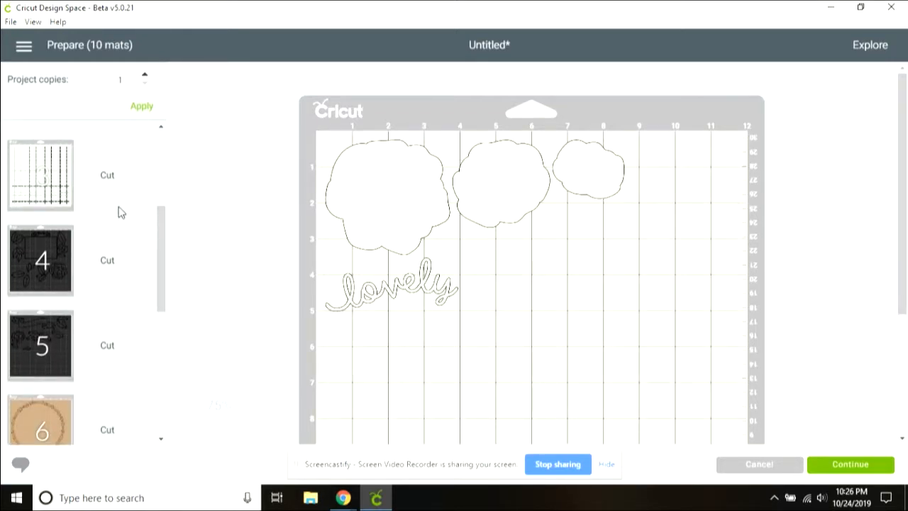
pyautogui.click(138, 260)
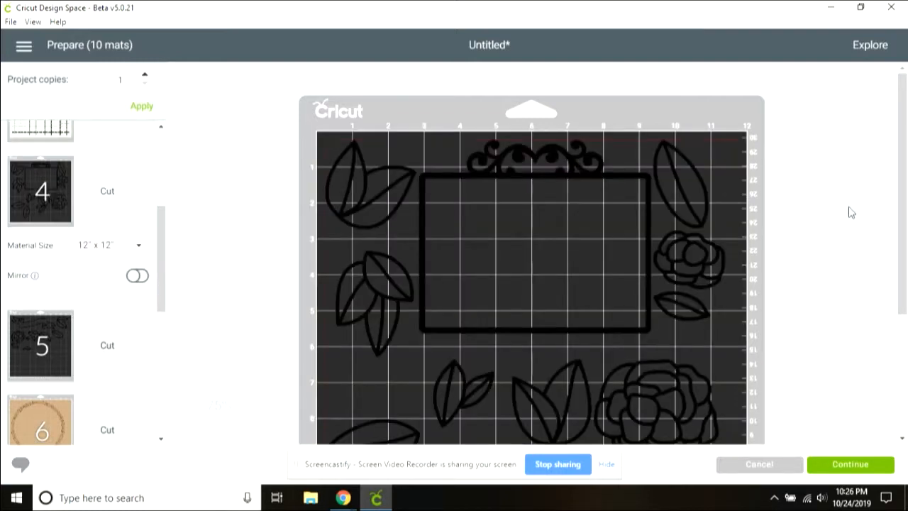
pyautogui.scroll(-3, 905, 130)
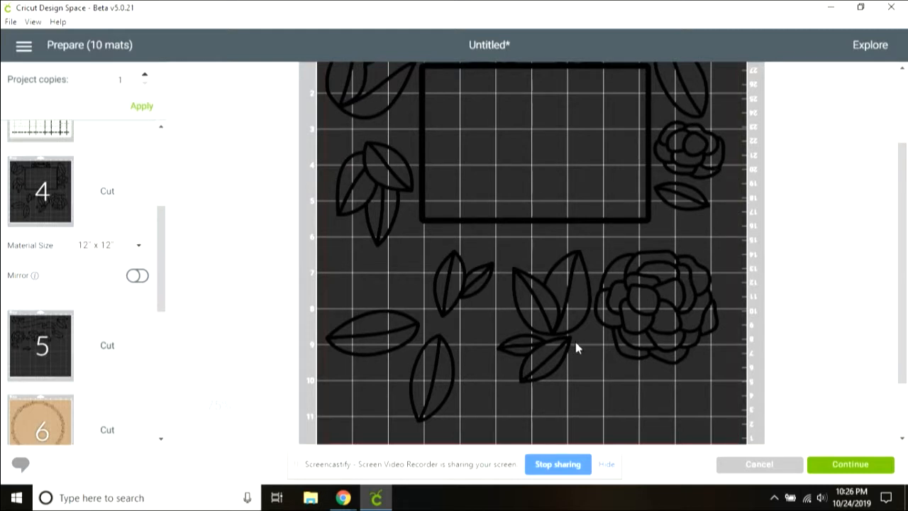
pyautogui.click(376, 343)
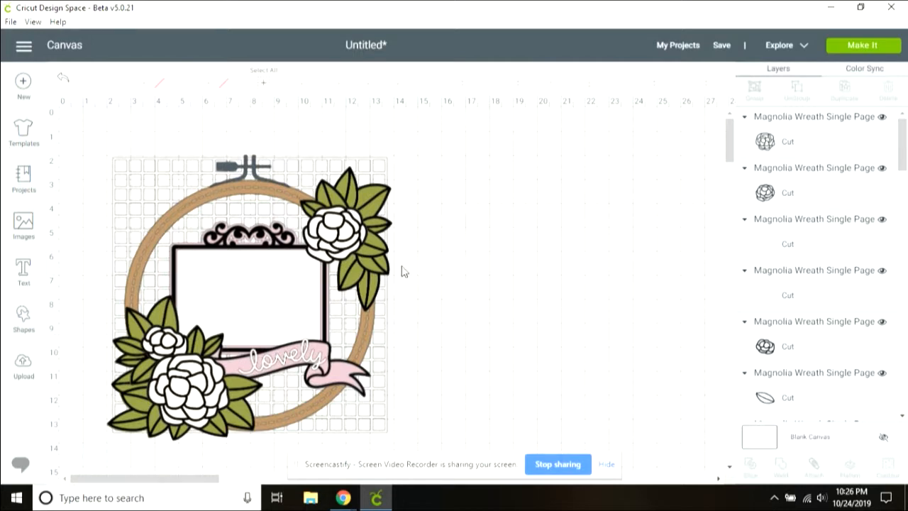
# - Move the two-cluster black leaf outline off the wreath's upper flower and slice it with a square placed over its lower cluster
pyautogui.moveTo(384, 201); pyautogui.dragTo(580, 203)
pyautogui.moveTo(529, 264); pyautogui.dragTo(530, 264)
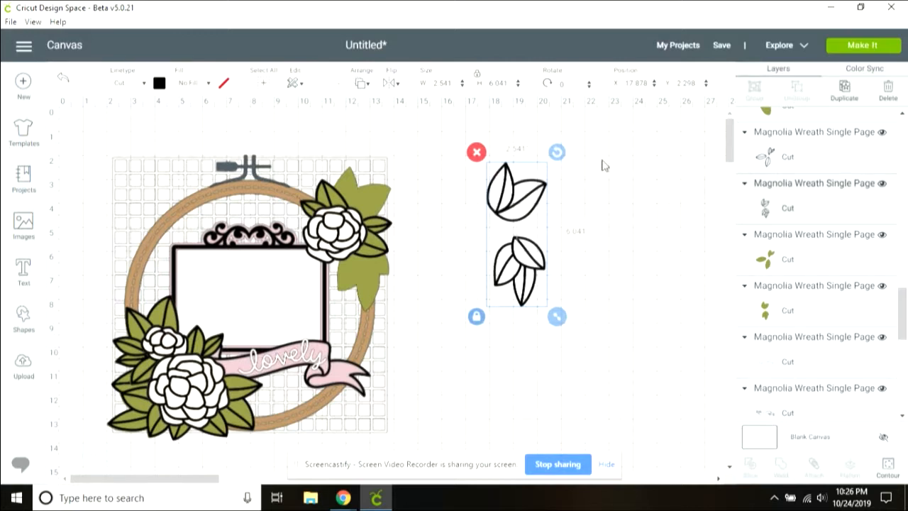
pyautogui.click(23, 316)
pyautogui.click(73, 227)
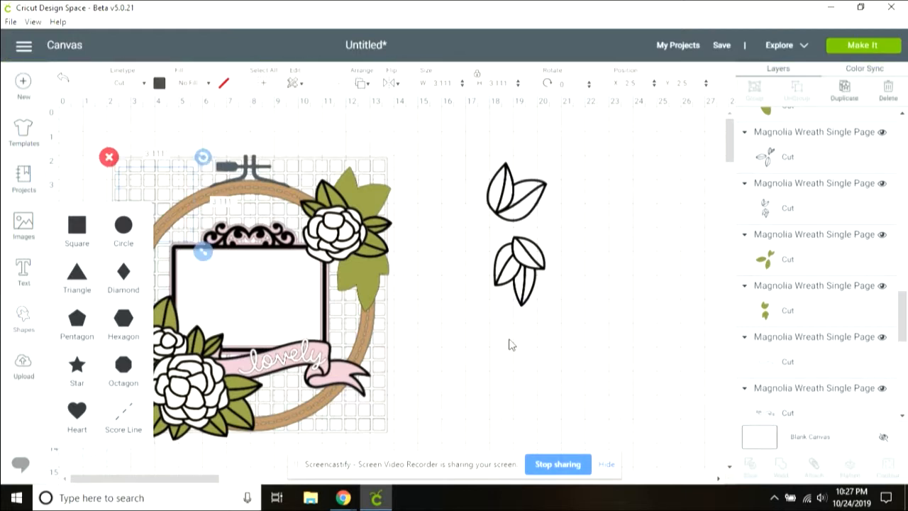
pyautogui.moveTo(164, 197); pyautogui.dragTo(528, 262)
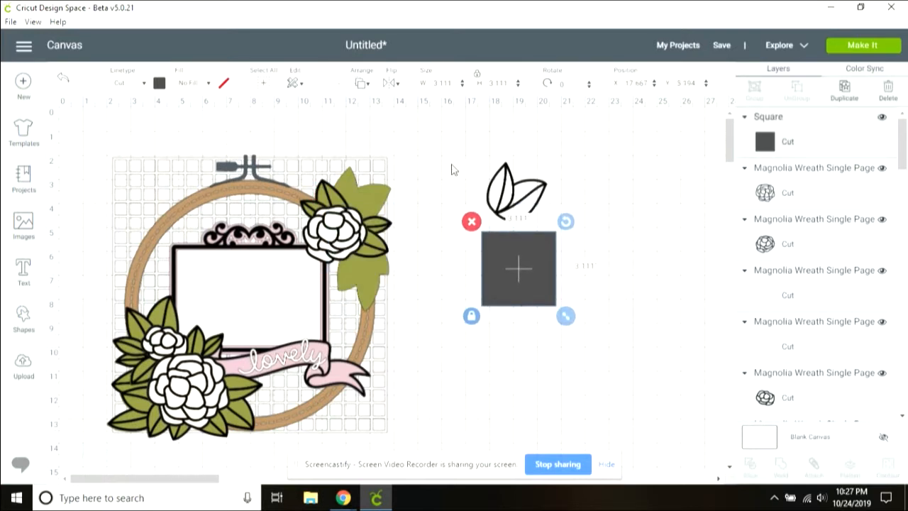
pyautogui.keyDown('shift'); pyautogui.click(499, 183); pyautogui.keyUp('shift')
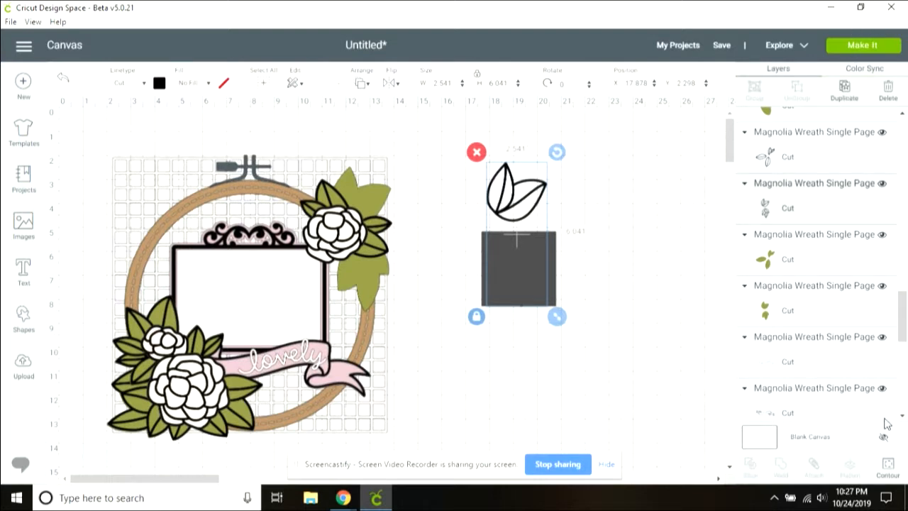
pyautogui.keyDown('shift'); pyautogui.click(555, 266); pyautogui.keyUp('shift')
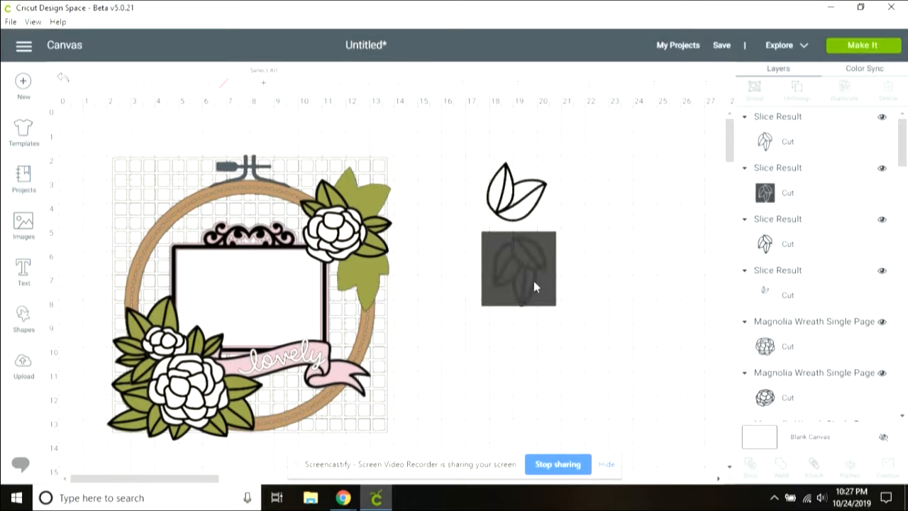
# - Delete the duplicate leaf cluster and the cut square, and place the separated three-leaf cluster beside the two-leaf one
pyautogui.moveTo(505, 269); pyautogui.dragTo(648, 237)
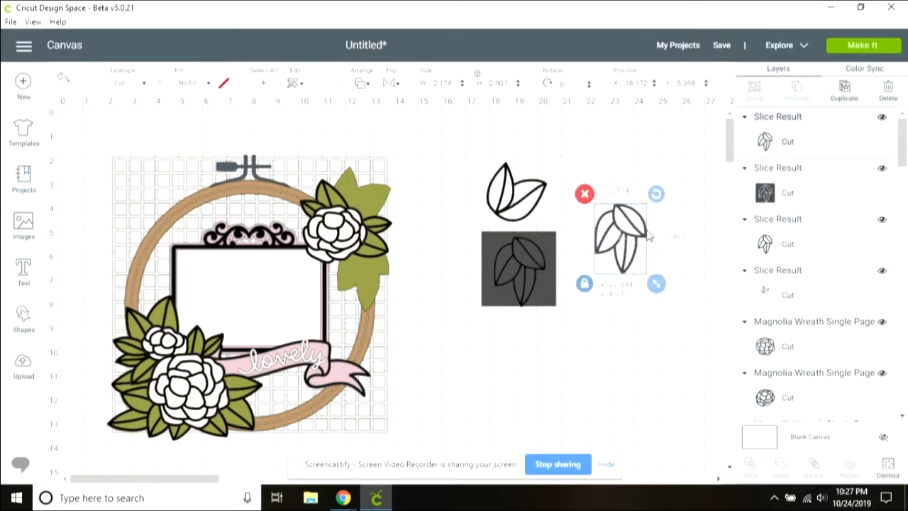
pyautogui.click(584, 194)
pyautogui.click(484, 243)
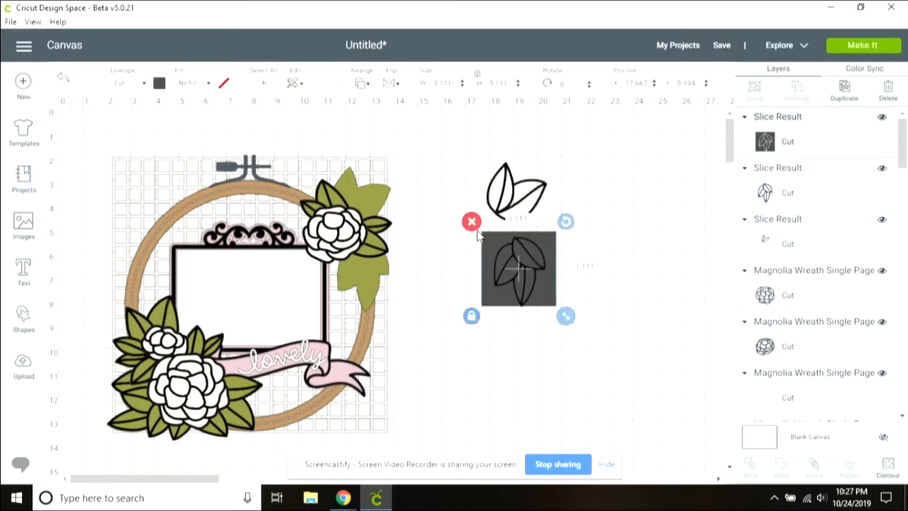
pyautogui.click(471, 225)
pyautogui.moveTo(511, 271); pyautogui.dragTo(578, 193)
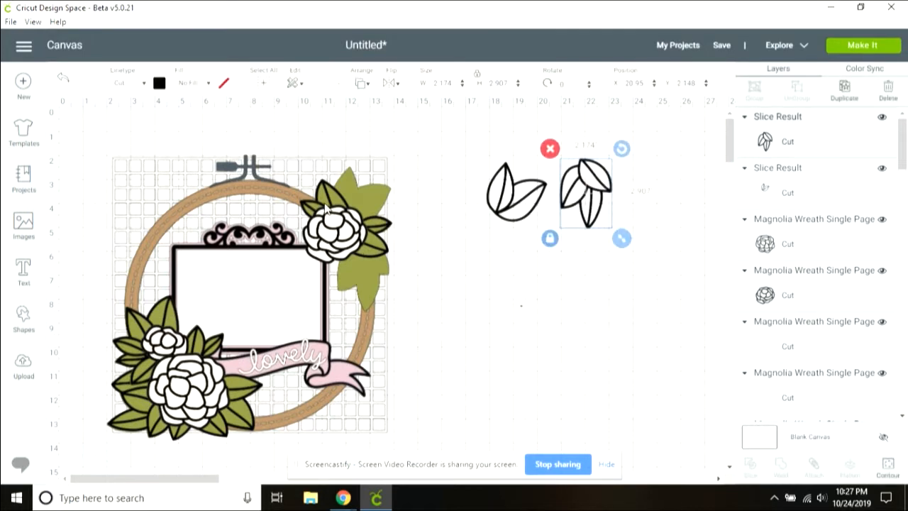
# - Move the black outline of two single leaves off the upper flower and cover its horizontal leaf with a new square
pyautogui.moveTo(377, 222); pyautogui.dragTo(565, 280)
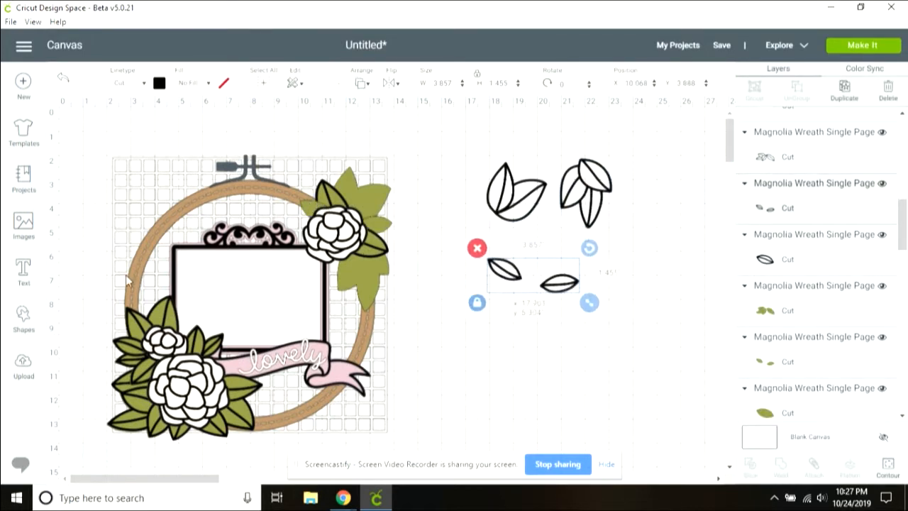
pyautogui.click(26, 325)
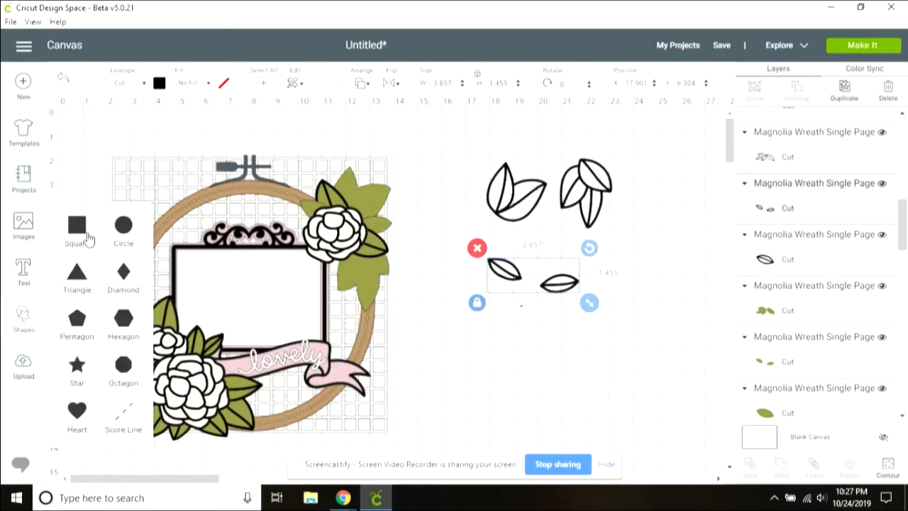
pyautogui.click(79, 228)
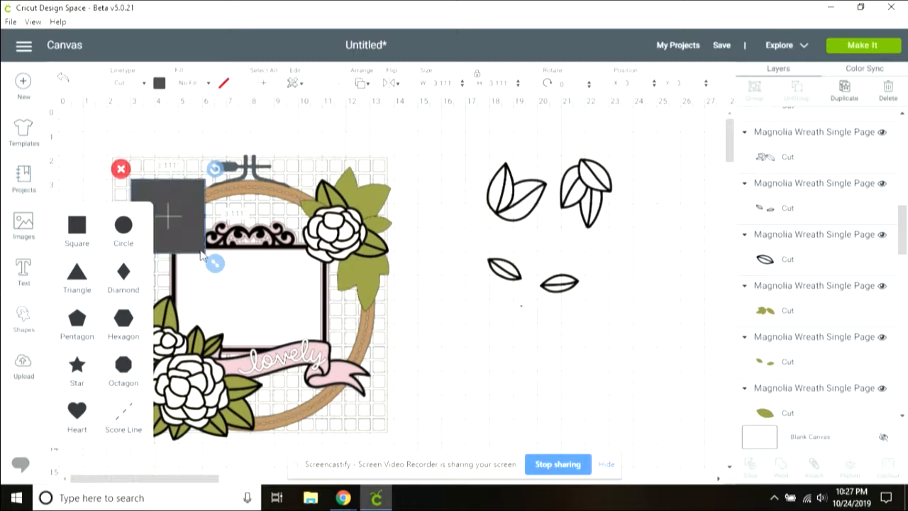
pyautogui.moveTo(195, 240)
pyautogui.mouseDown()
pyautogui.moveTo(246, 261)
pyautogui.moveTo(441, 260)
pyautogui.moveTo(538, 282)
pyautogui.moveTo(560, 303)
pyautogui.moveTo(559, 287)
pyautogui.moveTo(608, 307)
pyautogui.mouseUp()
pyautogui.click(440, 391)
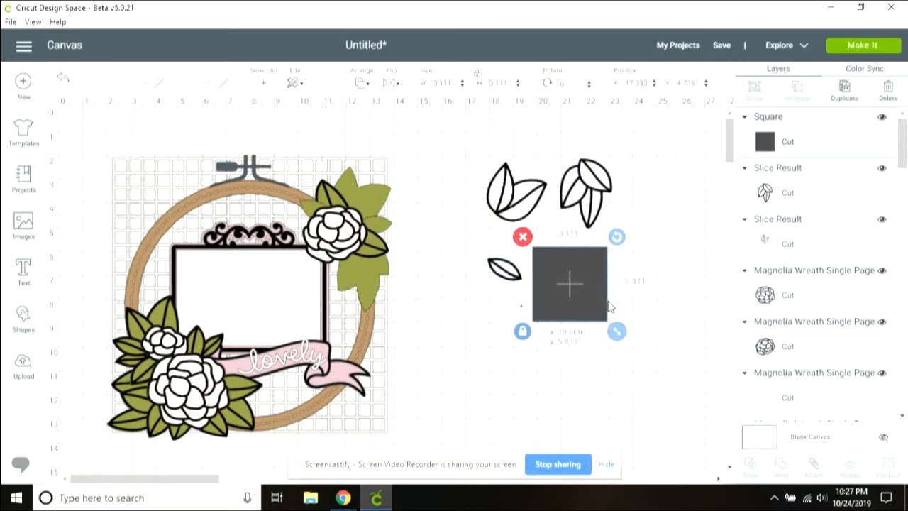
# - Move the larger two-leaf outline clear of the square, and slice the pair of single leaves with the square
pyautogui.keyDown('shift'); pyautogui.click(506, 276); pyautogui.keyUp('shift')
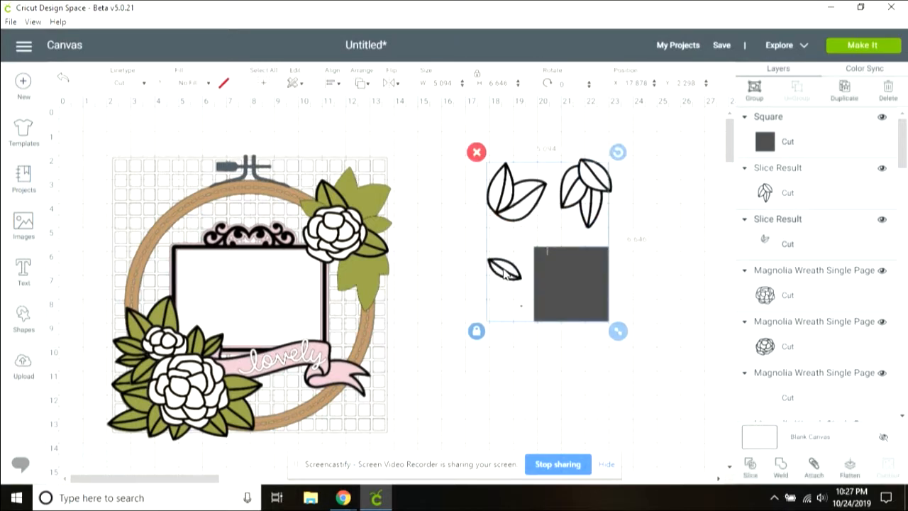
pyautogui.click(673, 316)
pyautogui.click(508, 285)
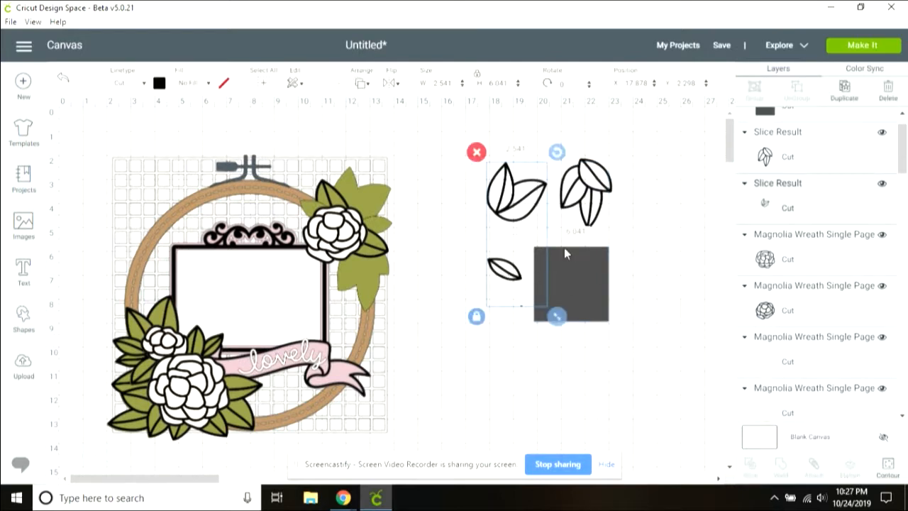
pyautogui.moveTo(513, 208); pyautogui.dragTo(433, 165)
pyautogui.click(514, 278)
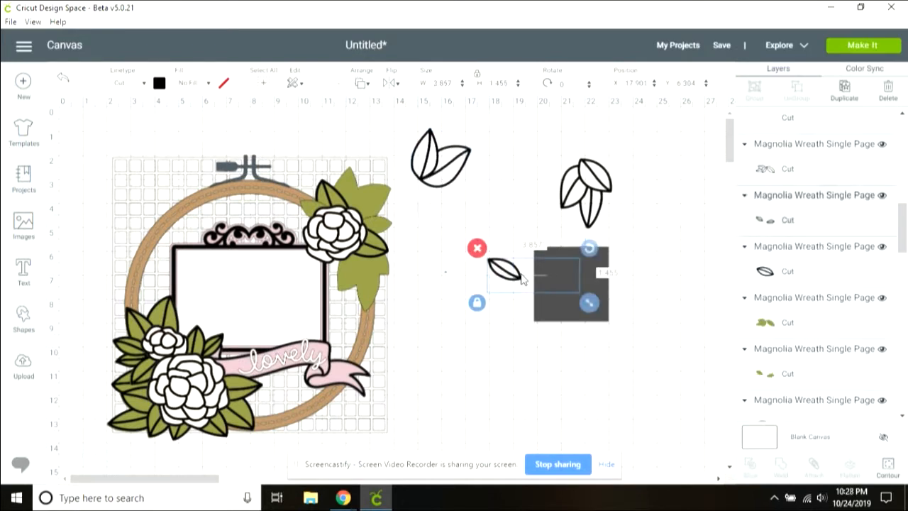
pyautogui.keyDown('shift'); pyautogui.click(562, 306); pyautogui.keyUp('shift')
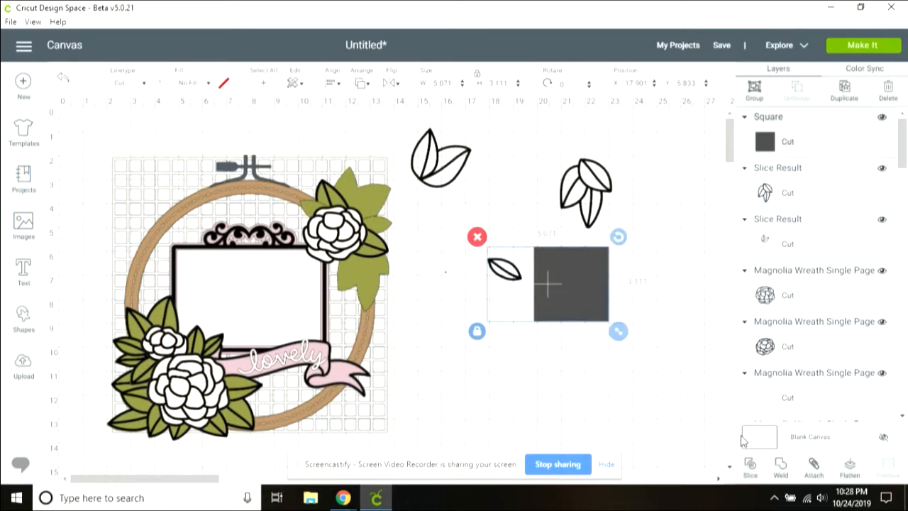
pyautogui.click(751, 470)
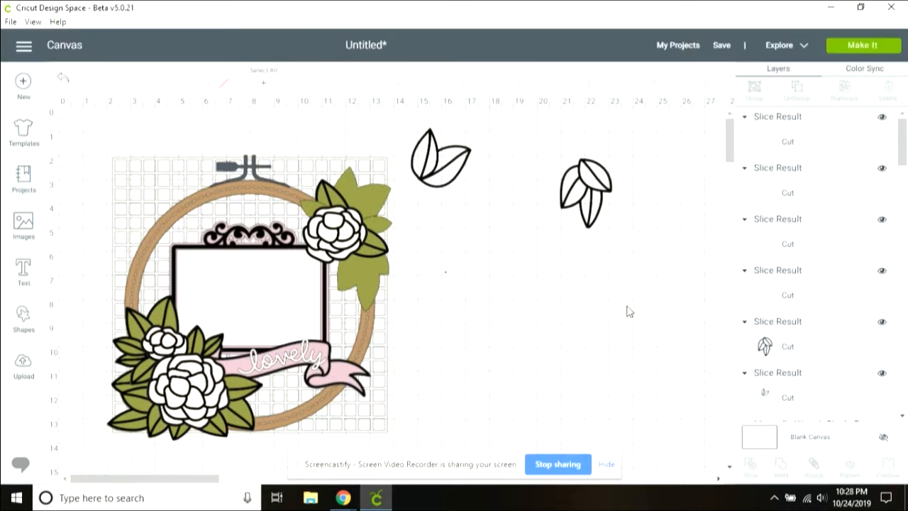
# - Delete the duplicate single leaf and the cut square, and move the separated horizontal leaf above the other single leaf
pyautogui.moveTo(562, 283); pyautogui.dragTo(678, 429)
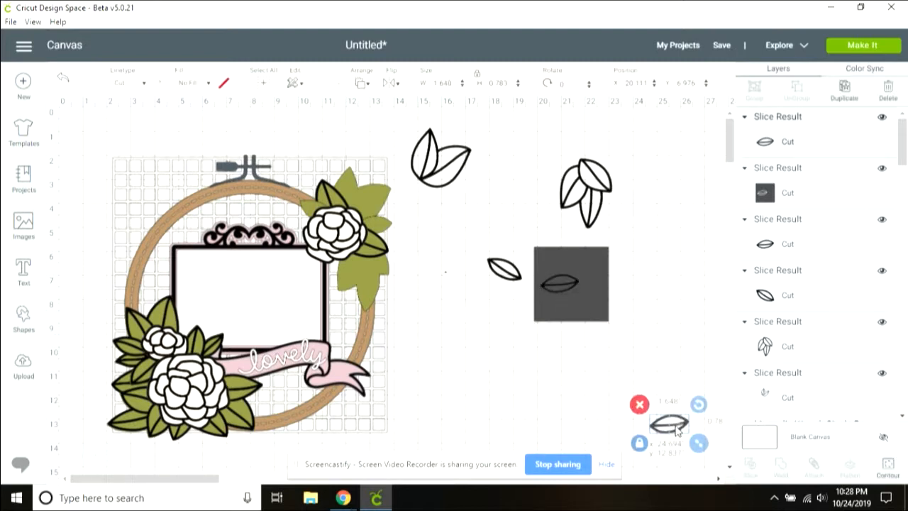
pyautogui.click(640, 404)
pyautogui.moveTo(587, 313); pyautogui.dragTo(643, 392)
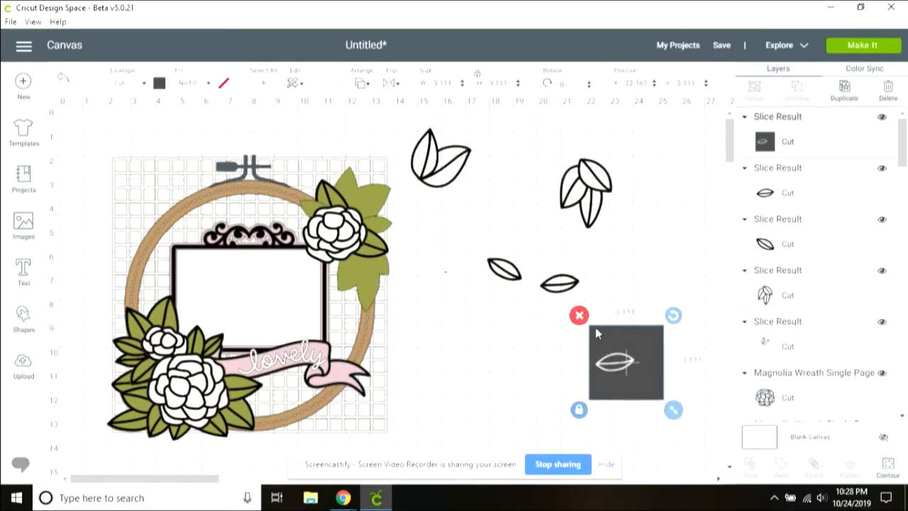
pyautogui.click(579, 316)
pyautogui.moveTo(559, 285); pyautogui.dragTo(517, 224)
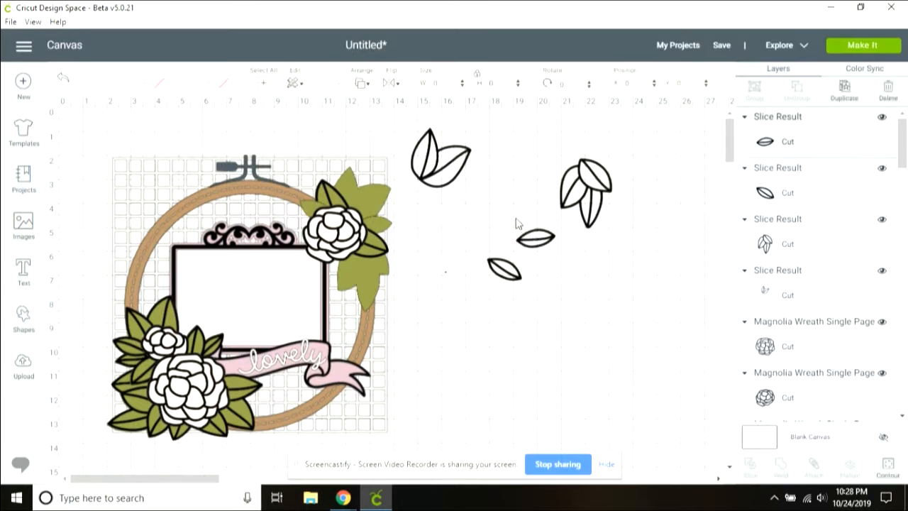
pyautogui.click(514, 280)
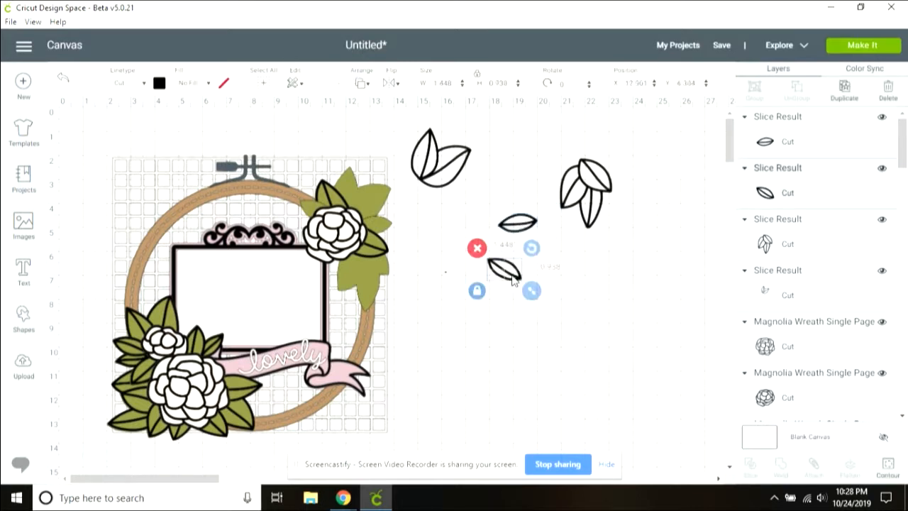
pyautogui.click(444, 171)
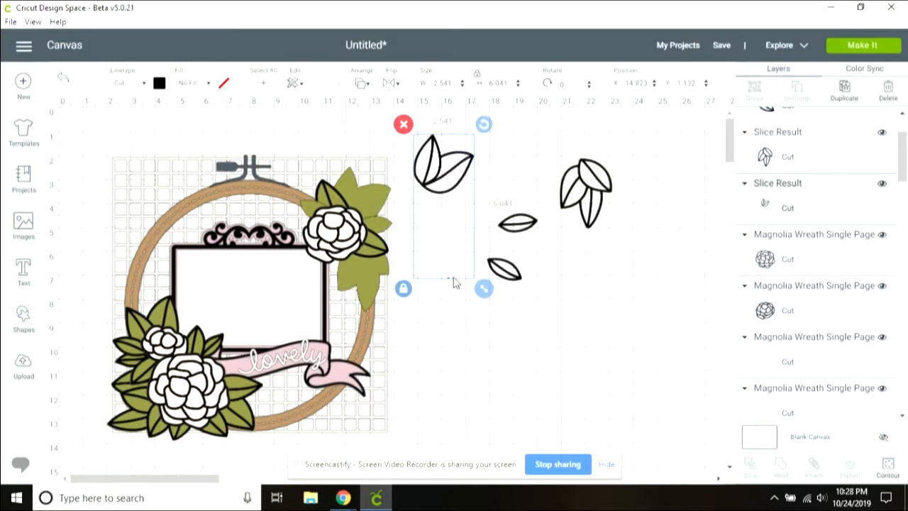
# - Move the two-leaf outline closer to the single leaves, cover the stray speck below it with a new square, and slice them
pyautogui.moveTo(443, 175); pyautogui.dragTo(455, 211)
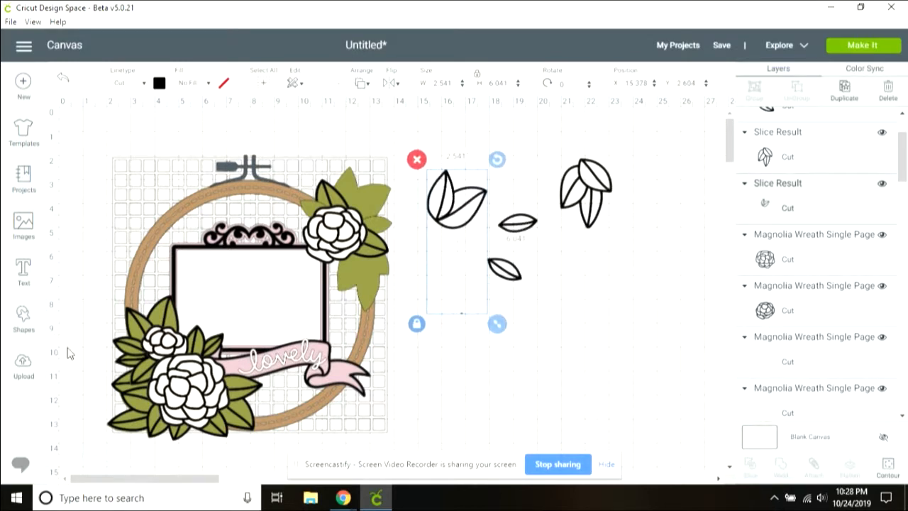
pyautogui.click(23, 318)
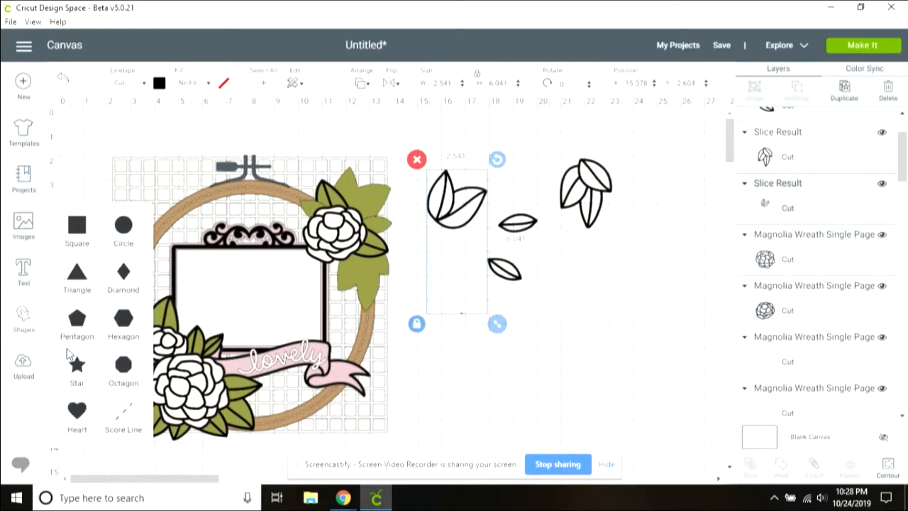
pyautogui.click(83, 237)
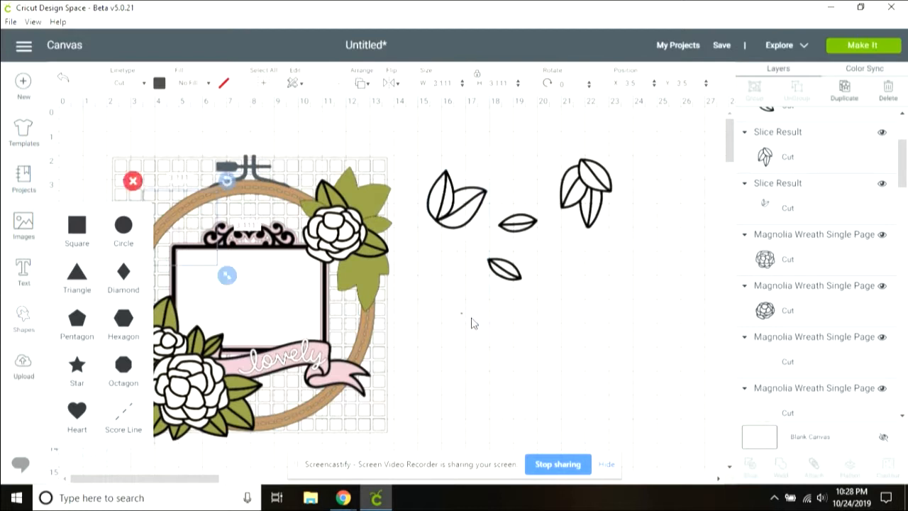
pyautogui.moveTo(190, 216); pyautogui.dragTo(478, 325)
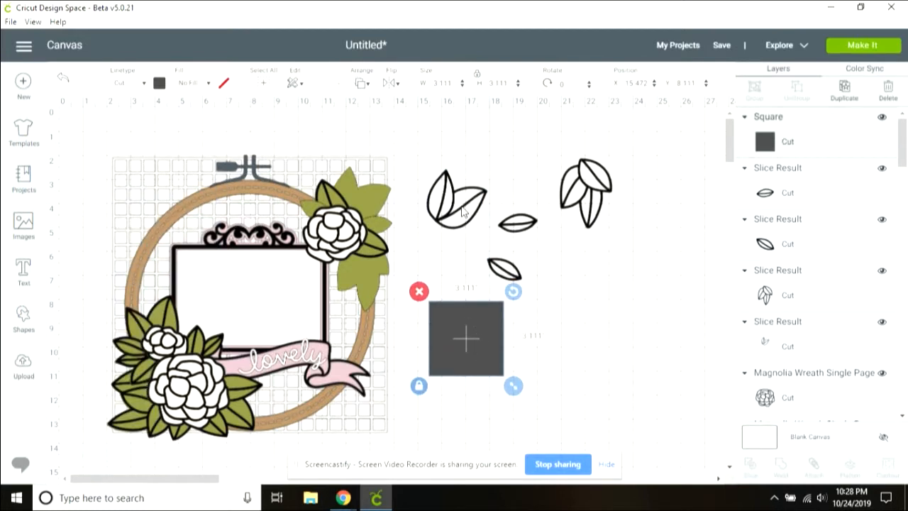
pyautogui.keyDown('shift'); pyautogui.click(464, 210); pyautogui.keyUp('shift')
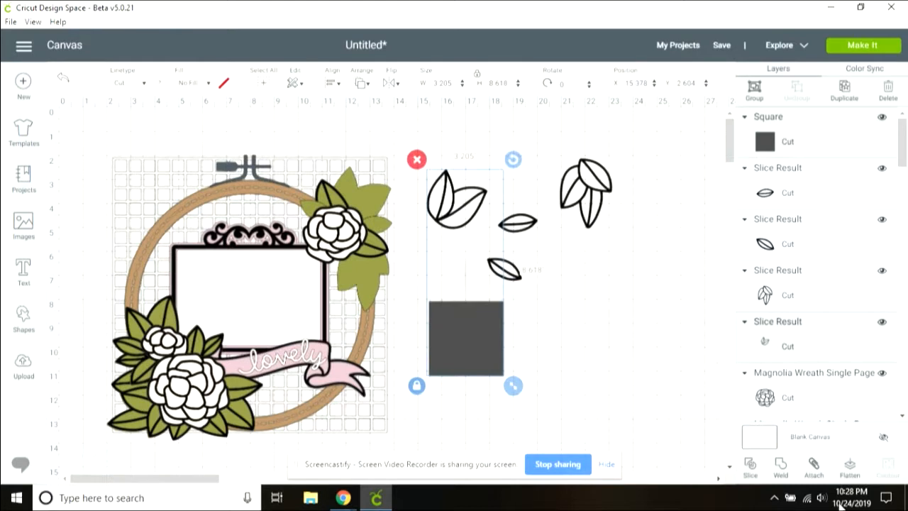
pyautogui.click(752, 467)
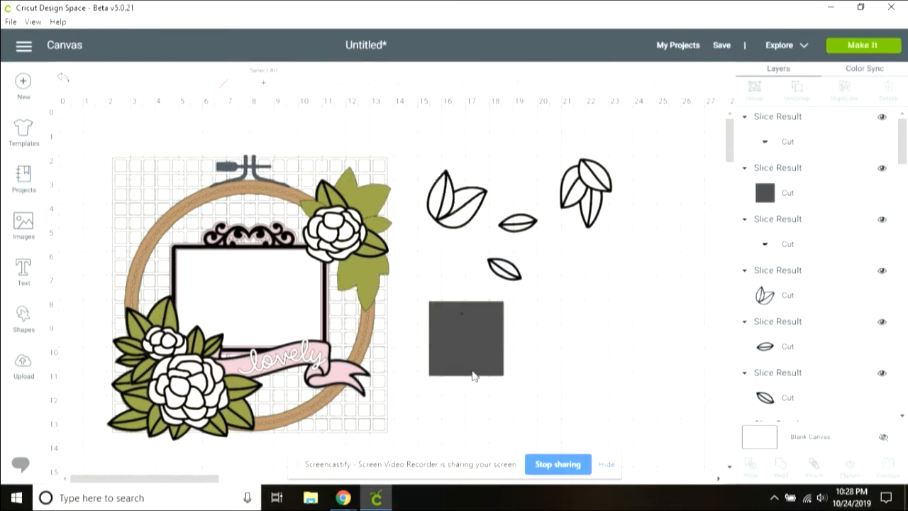
# - Delete the cut square and both leftover specks below the two-leaf outline, and select that outline to check its bounds
pyautogui.click(465, 336)
pyautogui.click(418, 292)
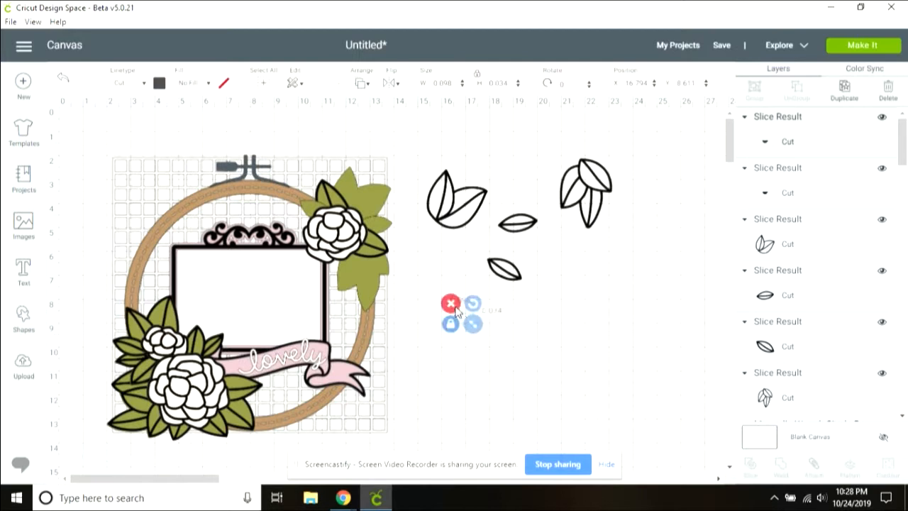
pyautogui.click(453, 305)
pyautogui.click(463, 318)
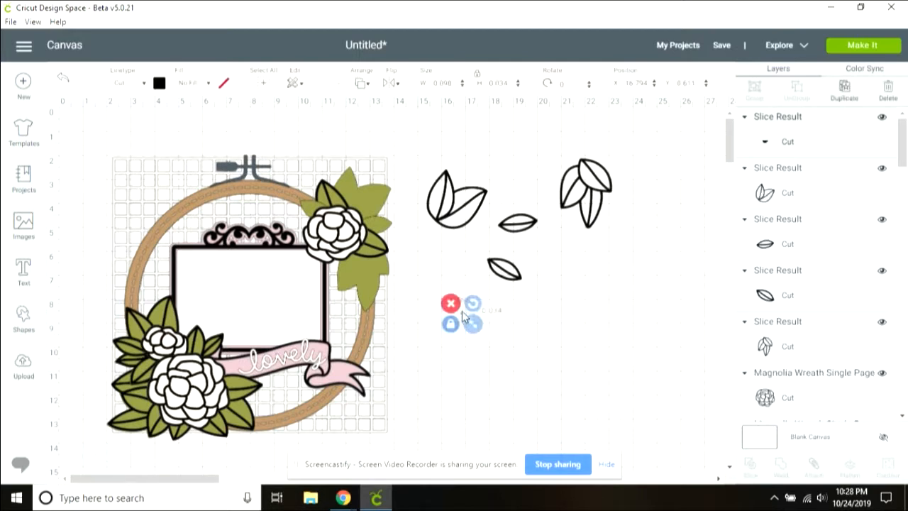
pyautogui.click(452, 304)
pyautogui.click(465, 224)
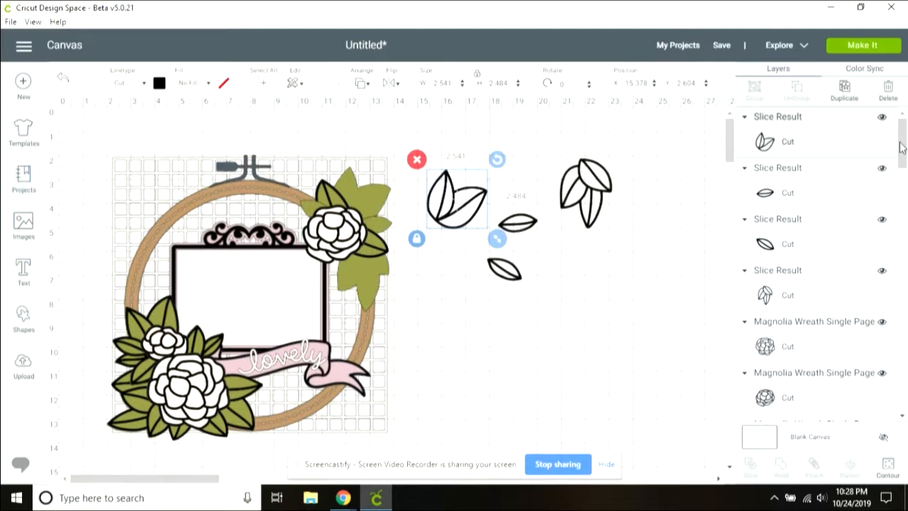
# - Preview the prepared cutting mats and examine how the black leaf outlines are arranged on mat 4
pyautogui.click(882, 52)
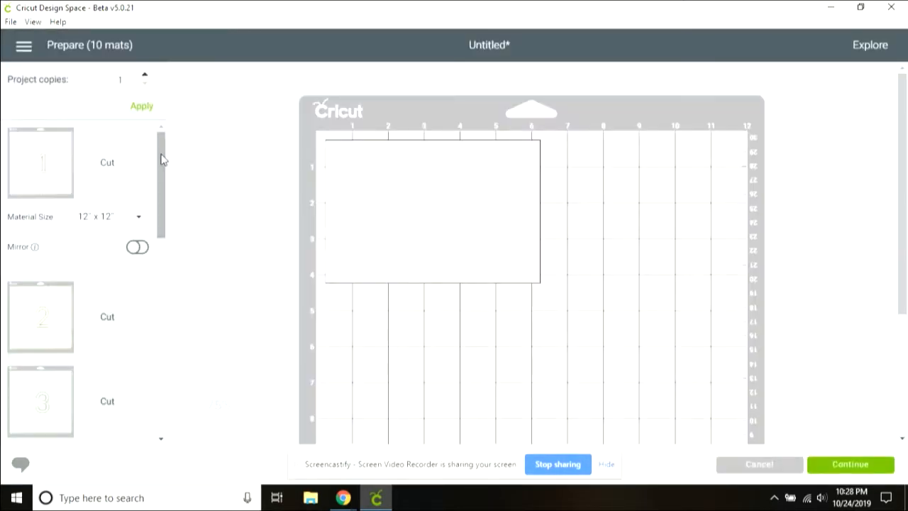
pyautogui.moveTo(162, 196); pyautogui.dragTo(162, 237)
pyautogui.click(122, 257)
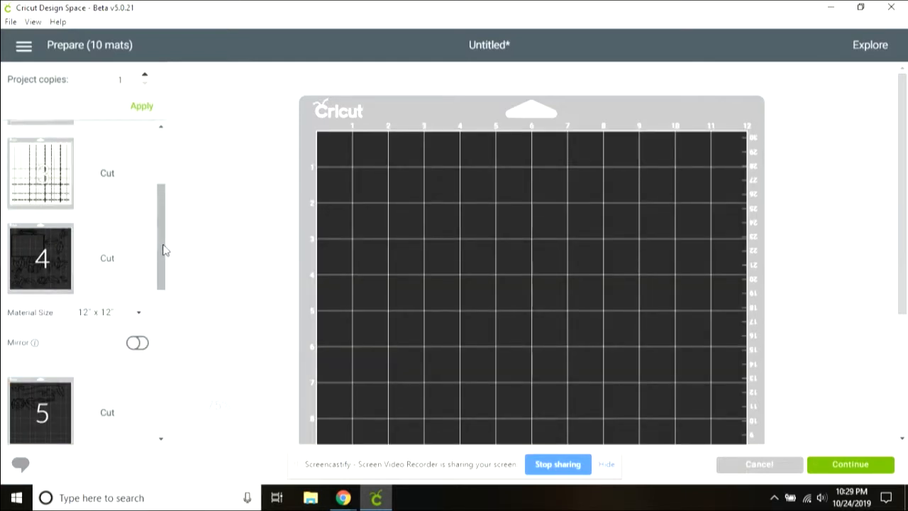
pyautogui.moveTo(903, 174); pyautogui.dragTo(906, 261)
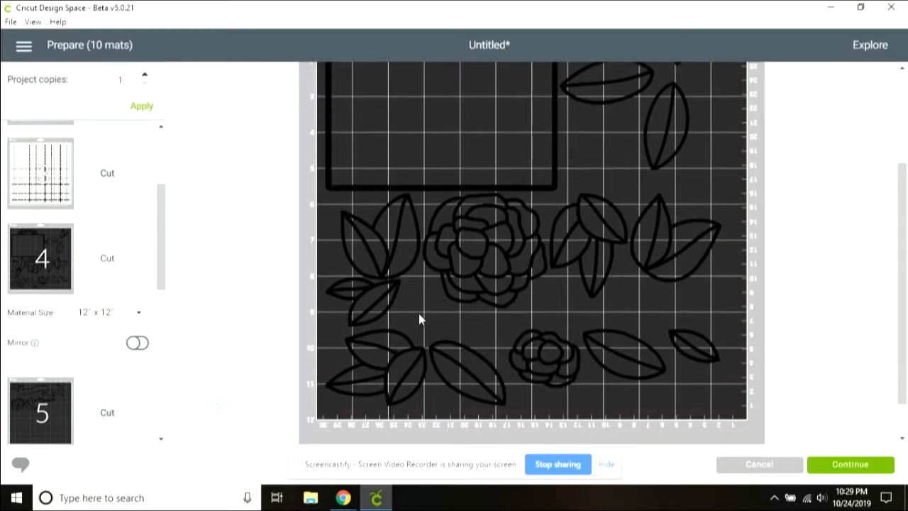
pyautogui.scroll(3, 906, 180)
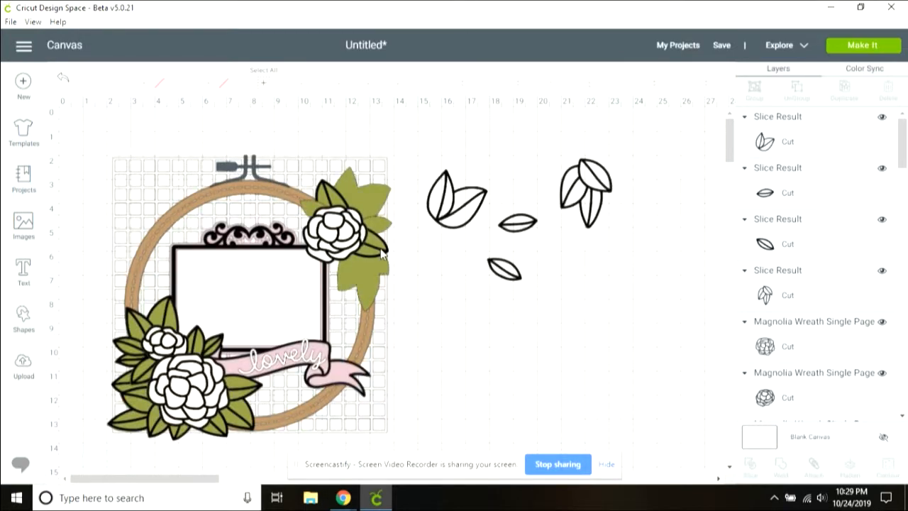
# - Move the black outlines of the two single upper-flower leaves and the lower flowers' large leaf clusters off the design into open canvas
pyautogui.moveTo(383, 254); pyautogui.dragTo(480, 276)
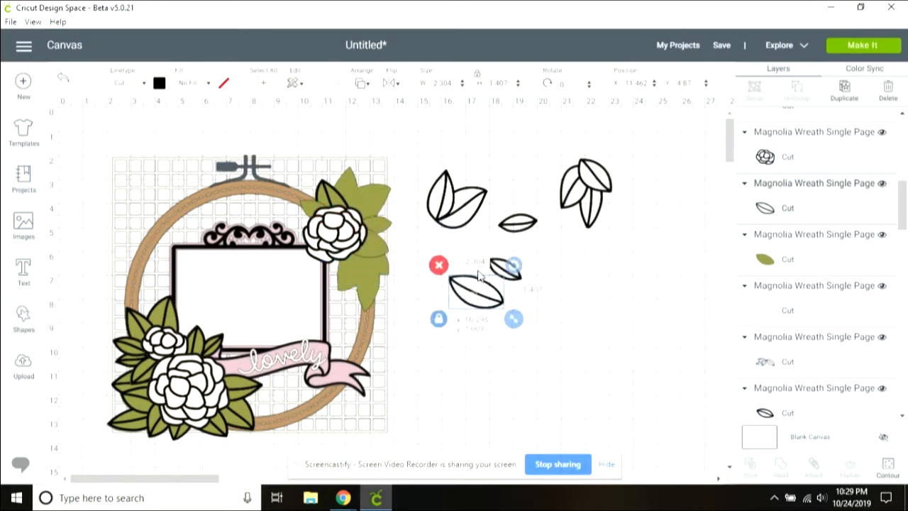
pyautogui.moveTo(335, 202); pyautogui.dragTo(685, 280)
pyautogui.moveTo(144, 325); pyautogui.dragTo(450, 356)
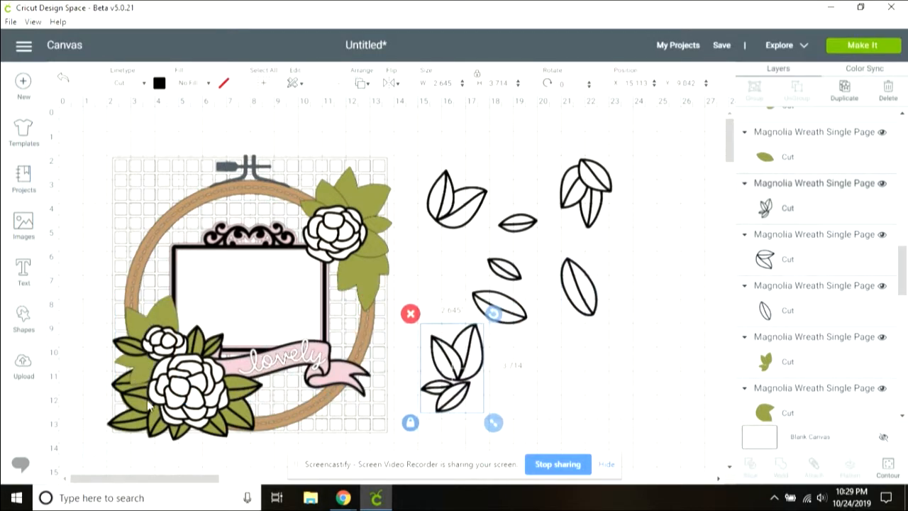
pyautogui.moveTo(149, 405); pyautogui.dragTo(569, 373)
pyautogui.moveTo(238, 411); pyautogui.dragTo(642, 291)
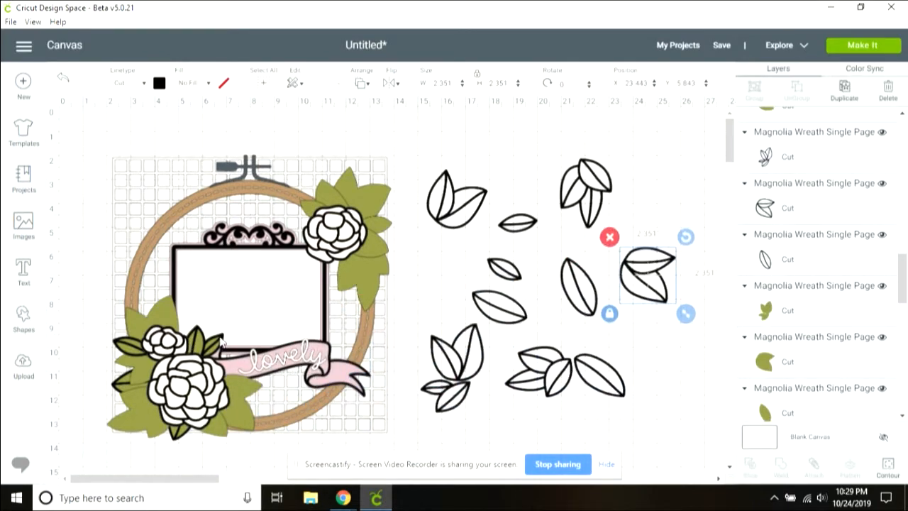
# - Pull the small flower's outline and the remaining four-leaf outline off the lower flowers, and spread the overlapping leaf outlines on the canvas
pyautogui.moveTo(221, 340); pyautogui.dragTo(430, 296)
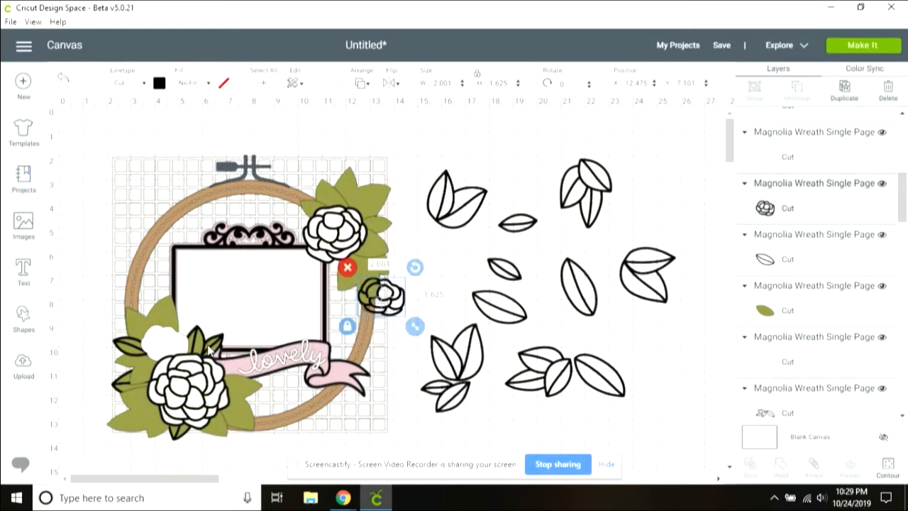
pyautogui.moveTo(209, 348); pyautogui.dragTo(708, 273)
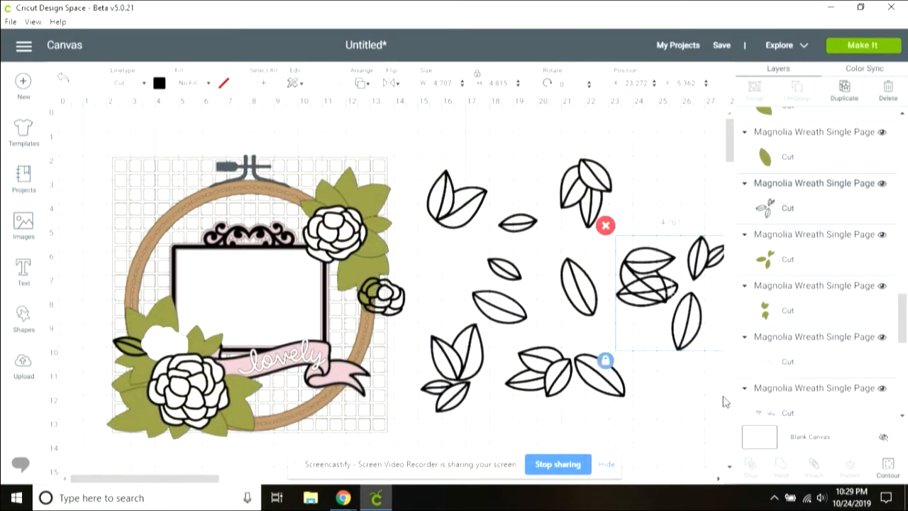
pyautogui.moveTo(684, 339); pyautogui.dragTo(671, 405)
pyautogui.moveTo(590, 381); pyautogui.dragTo(520, 384)
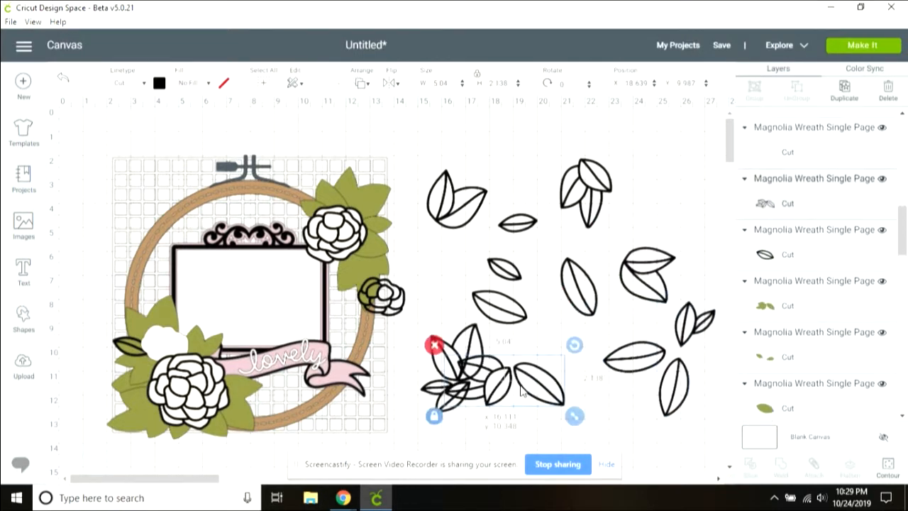
# - Add a new square and place it over the lowest leaf of the four-leaf outline, clear of its small joined pair
pyautogui.click(23, 321)
pyautogui.click(78, 227)
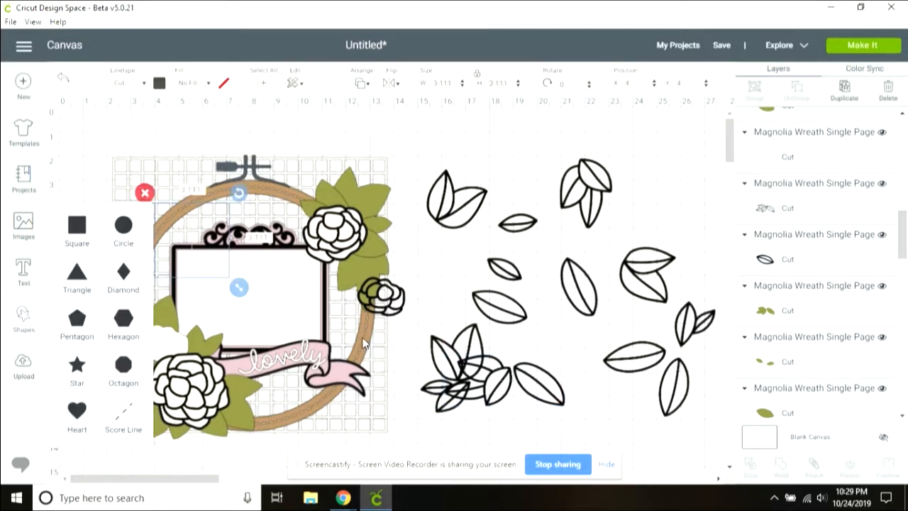
pyautogui.moveTo(208, 249); pyautogui.dragTo(700, 387)
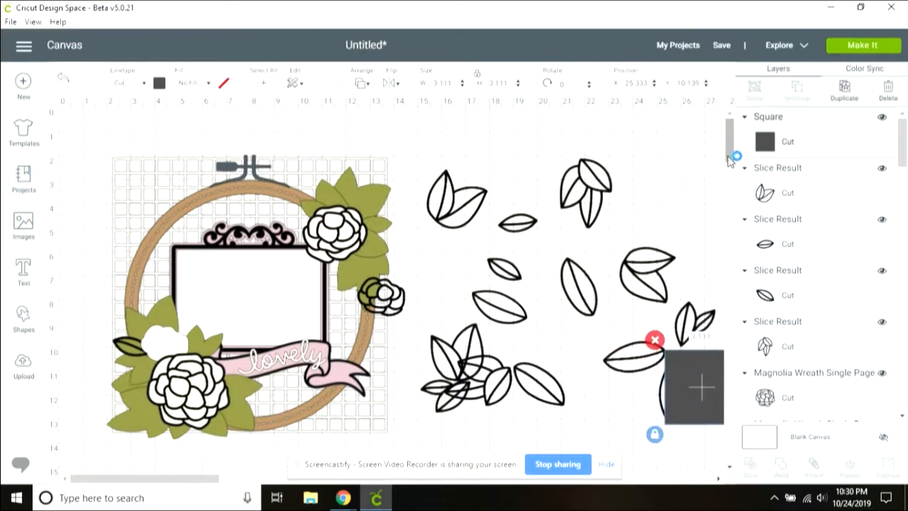
pyautogui.moveTo(146, 478); pyautogui.dragTo(204, 490)
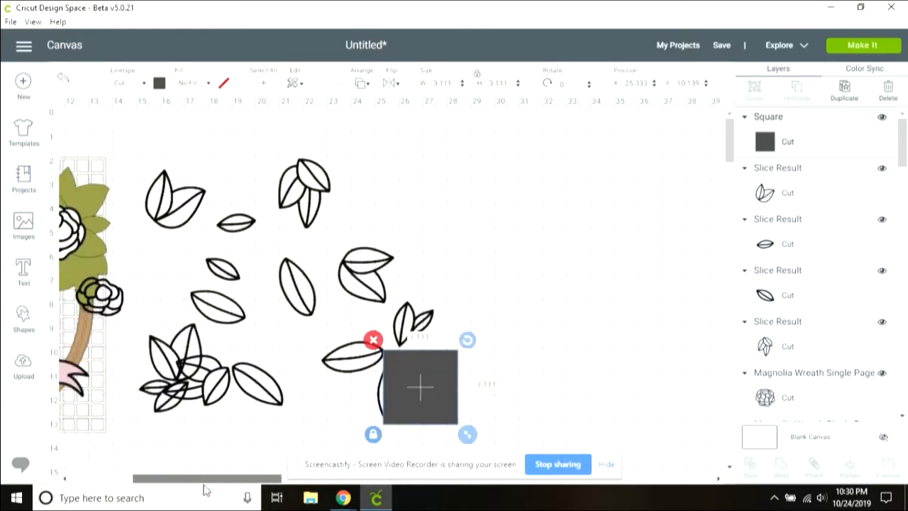
pyautogui.moveTo(418, 406); pyautogui.dragTo(407, 425)
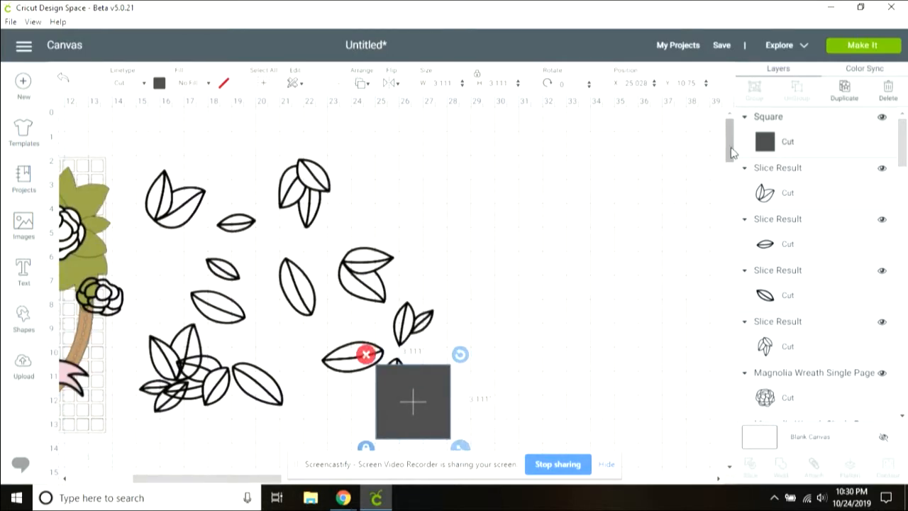
# - Move the four-leaf outline into open space, and slice its small joined pair of leaves with the square
pyautogui.moveTo(731, 152); pyautogui.dragTo(730, 183)
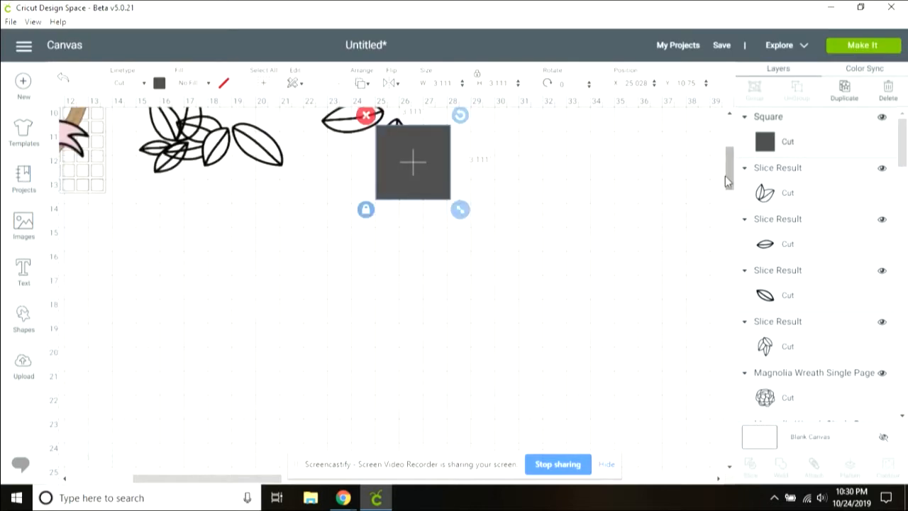
pyautogui.scroll(3, 633, 190)
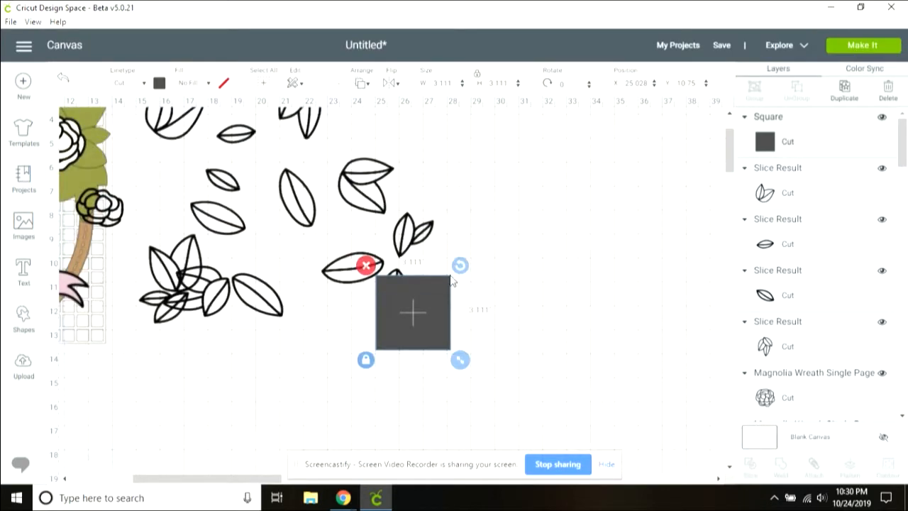
pyautogui.moveTo(406, 234); pyautogui.dragTo(520, 233)
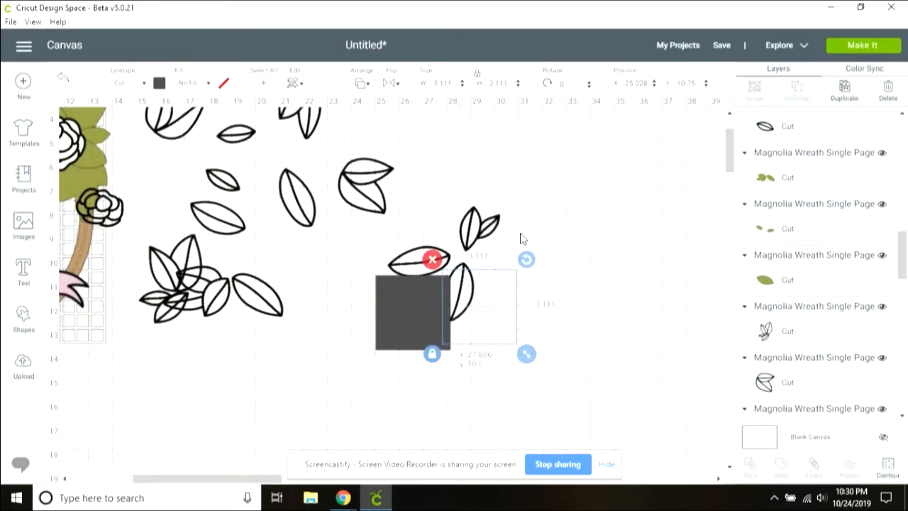
pyautogui.moveTo(415, 313); pyautogui.dragTo(534, 223)
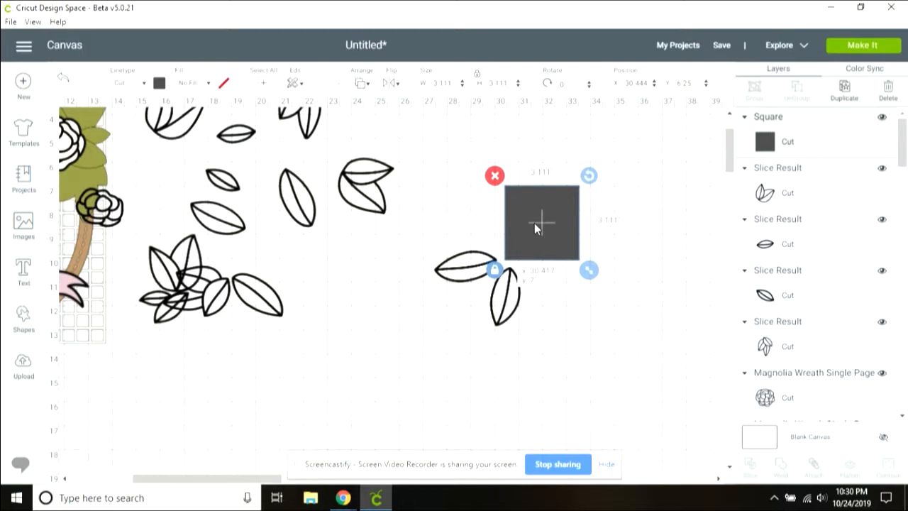
pyautogui.keyDown('shift'); pyautogui.click(451, 275); pyautogui.keyUp('shift')
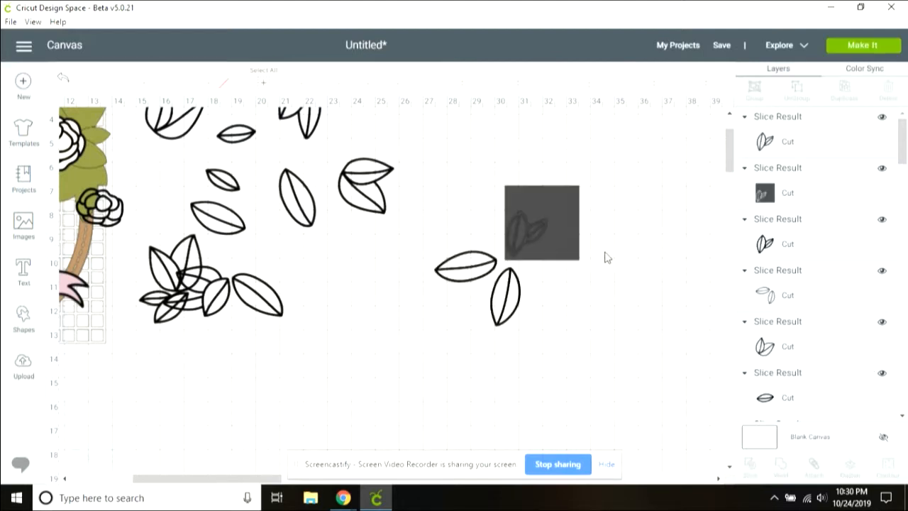
# - Delete the duplicate small leaf pair and the cut square, and move the separated pair beside the other loose leaves
pyautogui.click(517, 240)
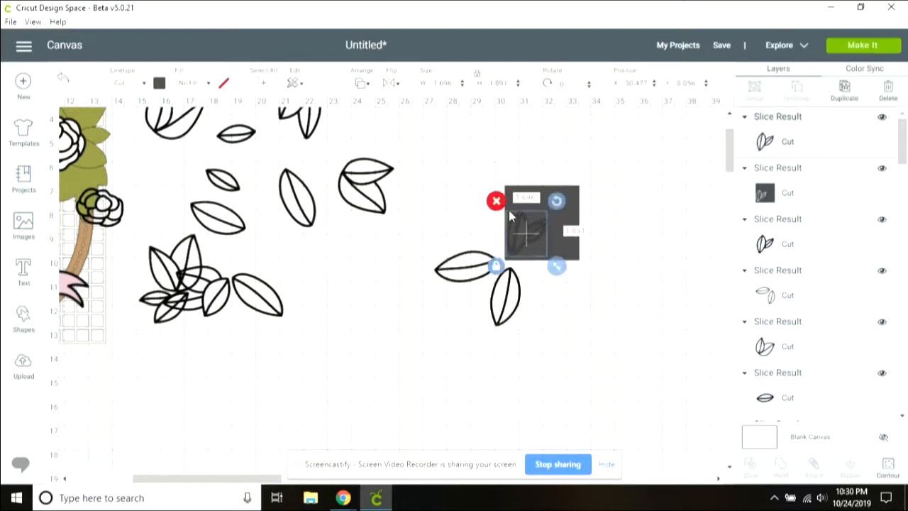
pyautogui.click(497, 202)
pyautogui.click(546, 216)
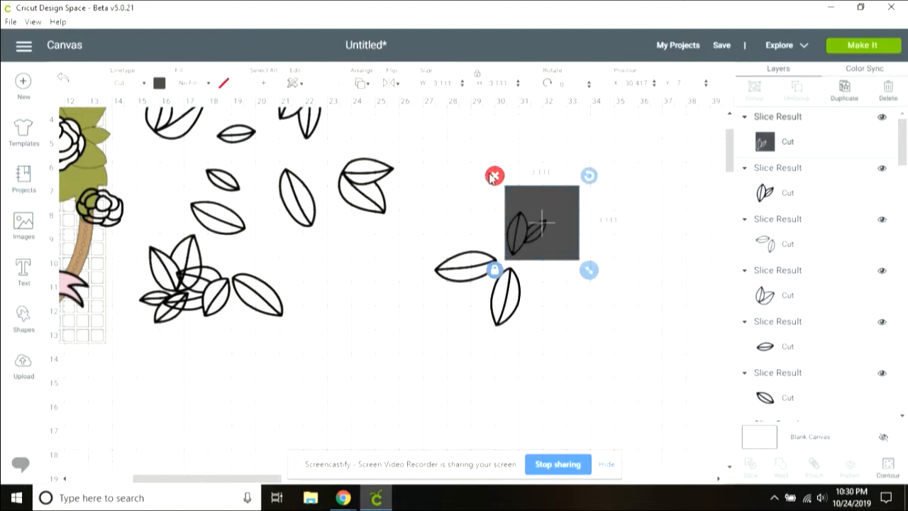
pyautogui.click(495, 178)
pyautogui.moveTo(517, 229); pyautogui.dragTo(302, 264)
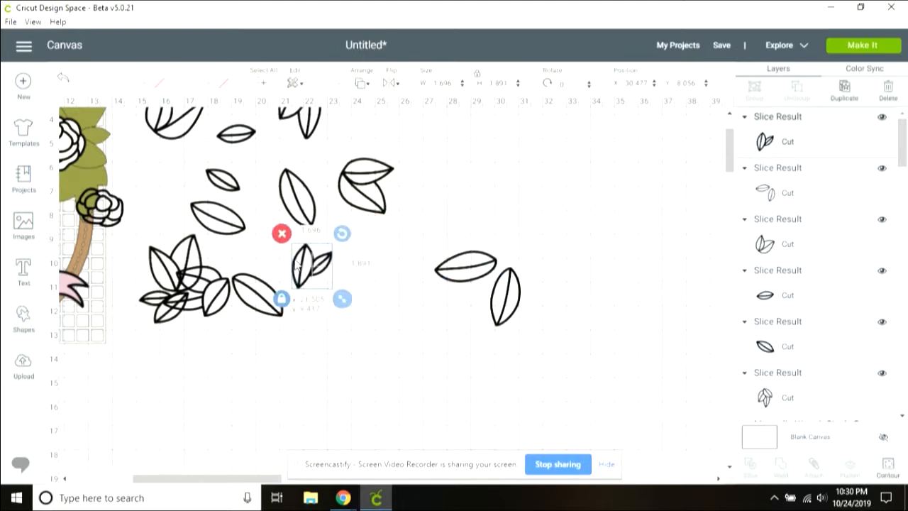
# - Add a new square and move it across the canvas beside the outline of two separate leaves
pyautogui.click(27, 320)
pyautogui.click(74, 225)
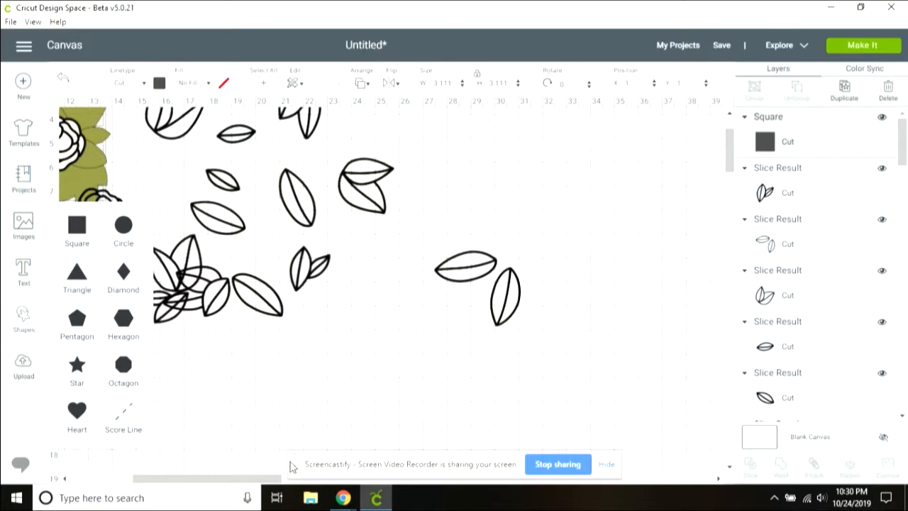
pyautogui.moveTo(249, 480); pyautogui.dragTo(173, 480)
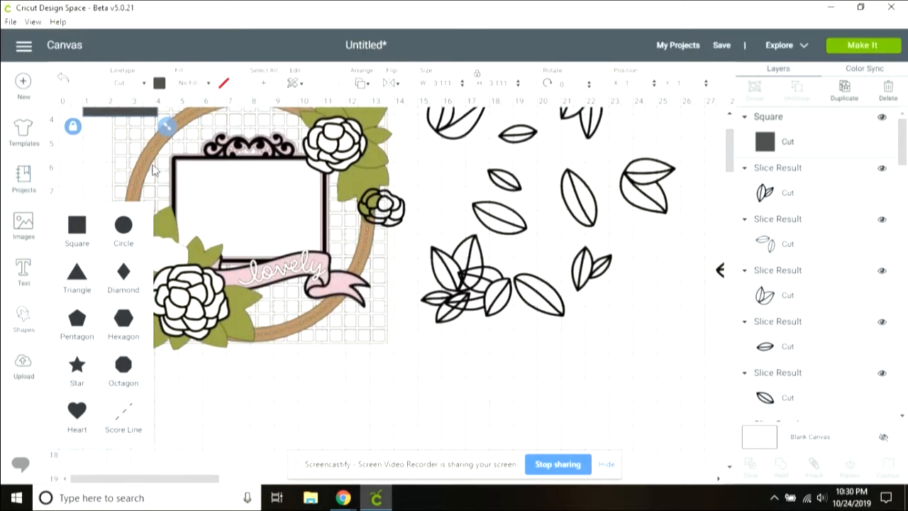
pyautogui.moveTo(134, 117); pyautogui.dragTo(695, 371)
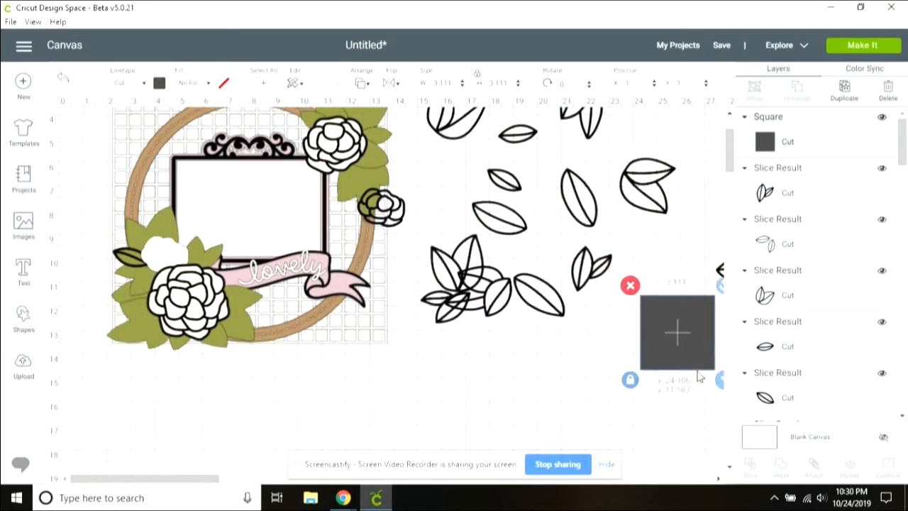
pyautogui.moveTo(186, 479); pyautogui.dragTo(233, 482)
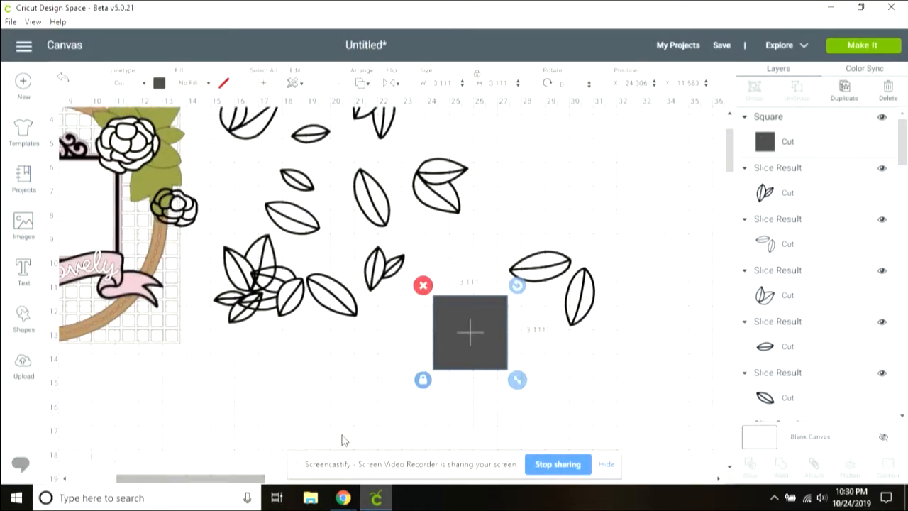
pyautogui.moveTo(480, 328); pyautogui.dragTo(627, 275)
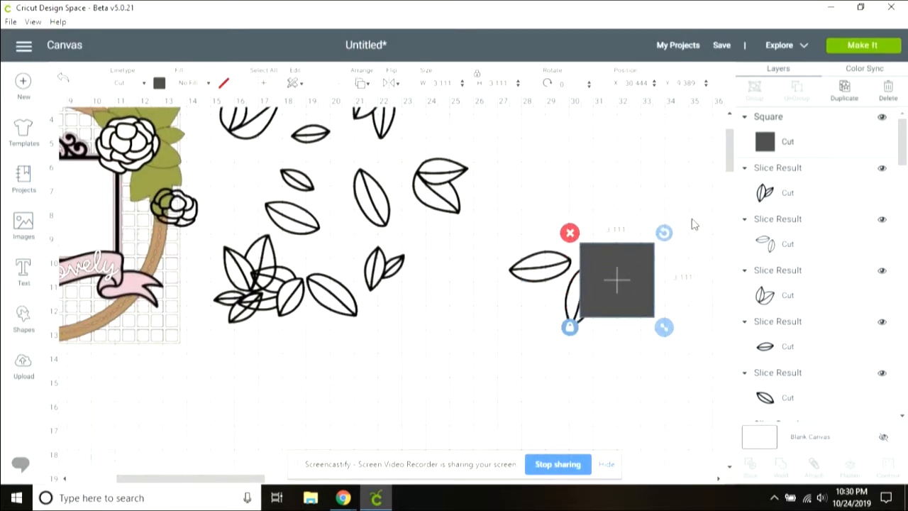
# - Rotate the square about 31°, cover only the lower leaf of the two-leaf outline, and slice the two
pyautogui.moveTo(667, 231); pyautogui.dragTo(686, 268)
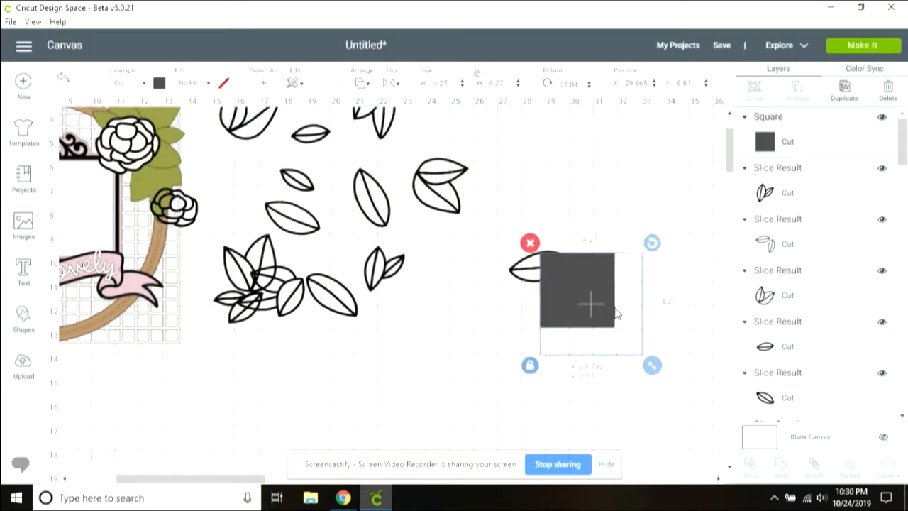
pyautogui.moveTo(615, 304)
pyautogui.mouseDown()
pyautogui.moveTo(606, 318)
pyautogui.moveTo(614, 294)
pyautogui.mouseUp()
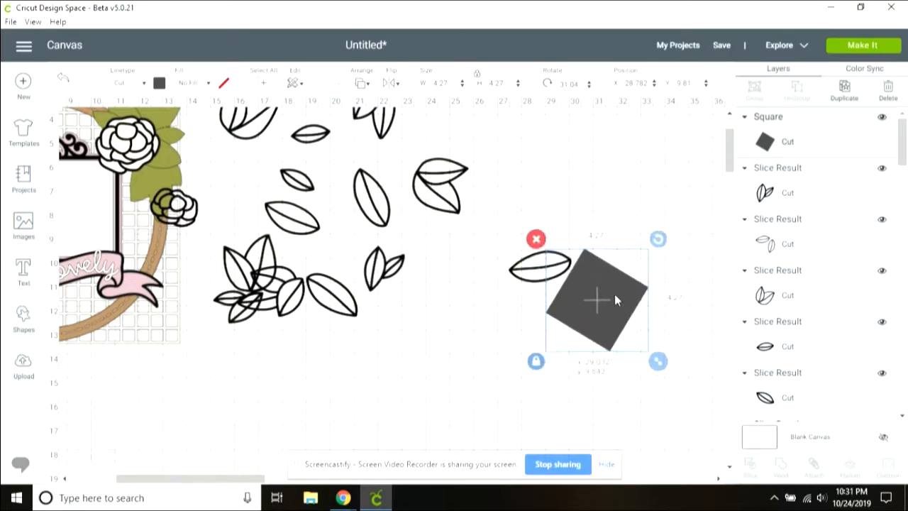
pyautogui.keyDown('shift'); pyautogui.click(528, 274); pyautogui.keyUp('shift')
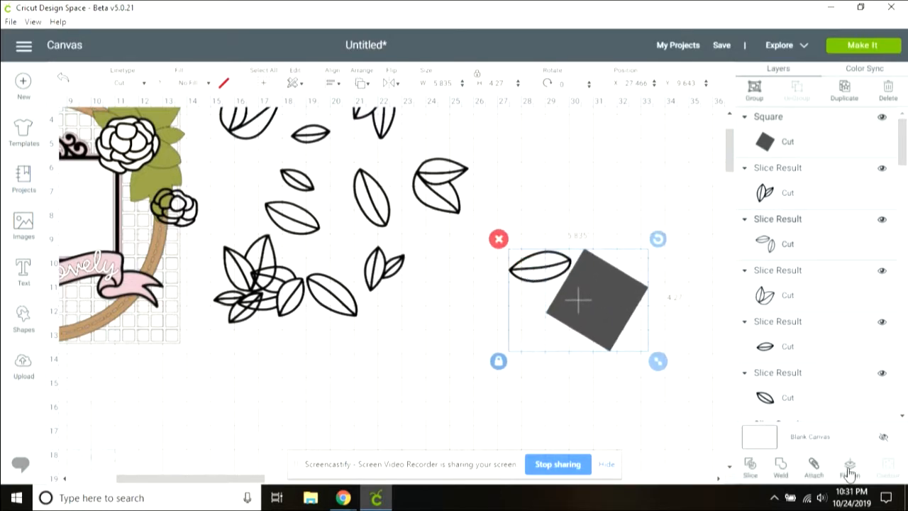
pyautogui.click(748, 468)
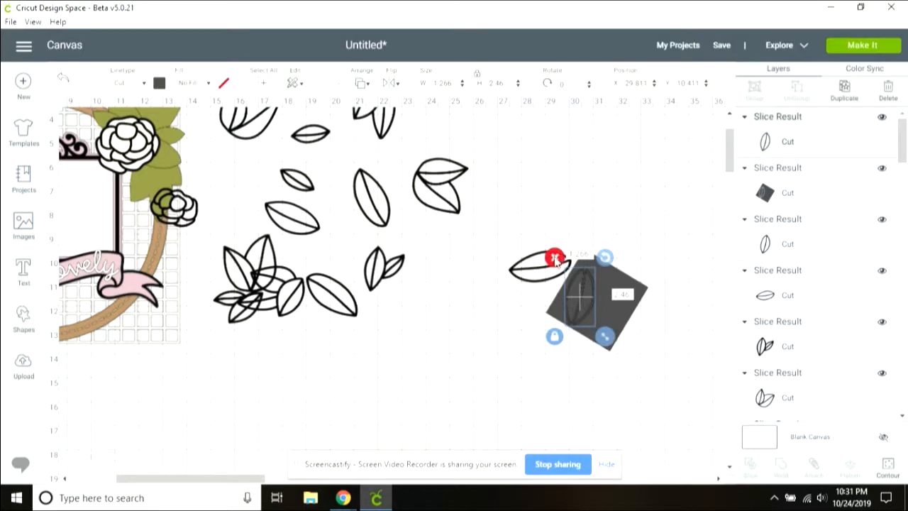
# - Delete the duplicate leaf and the cut square, and nudge the separated leaf closer to its former partner
pyautogui.click(554, 258)
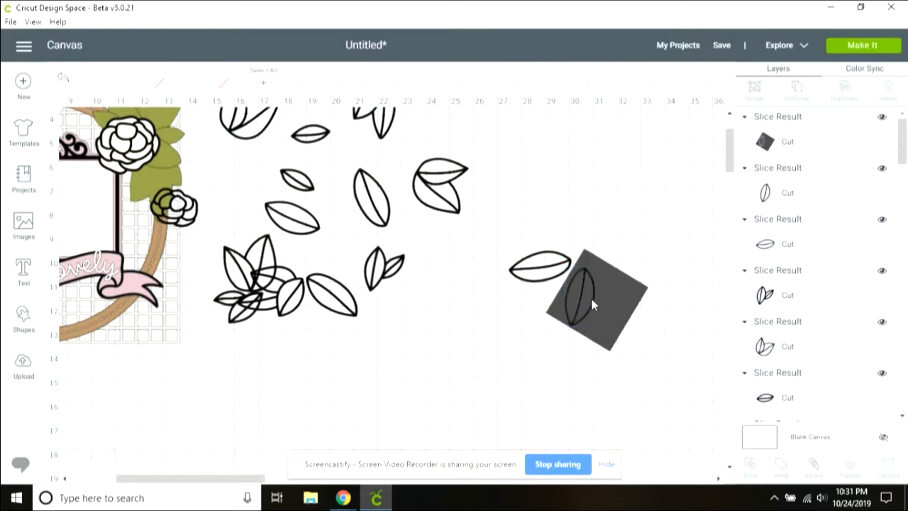
pyautogui.click(604, 264)
pyautogui.click(537, 241)
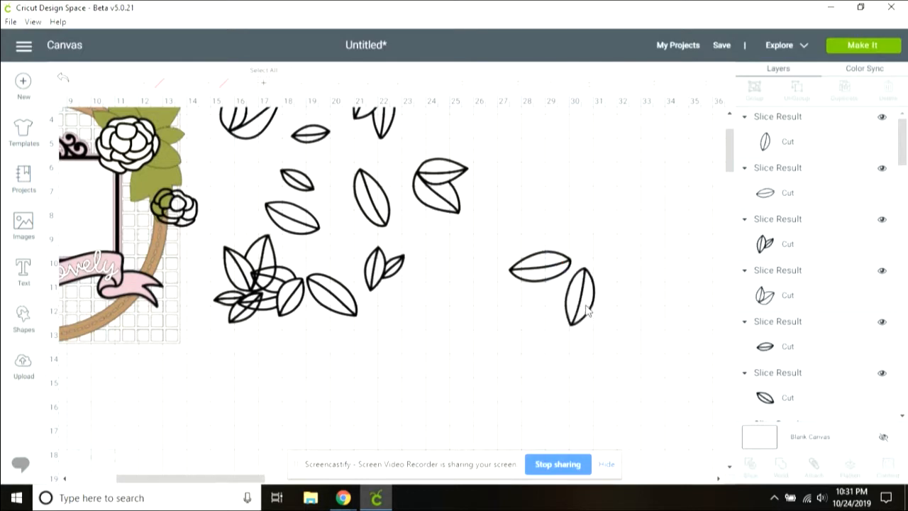
pyautogui.moveTo(593, 312); pyautogui.dragTo(587, 313)
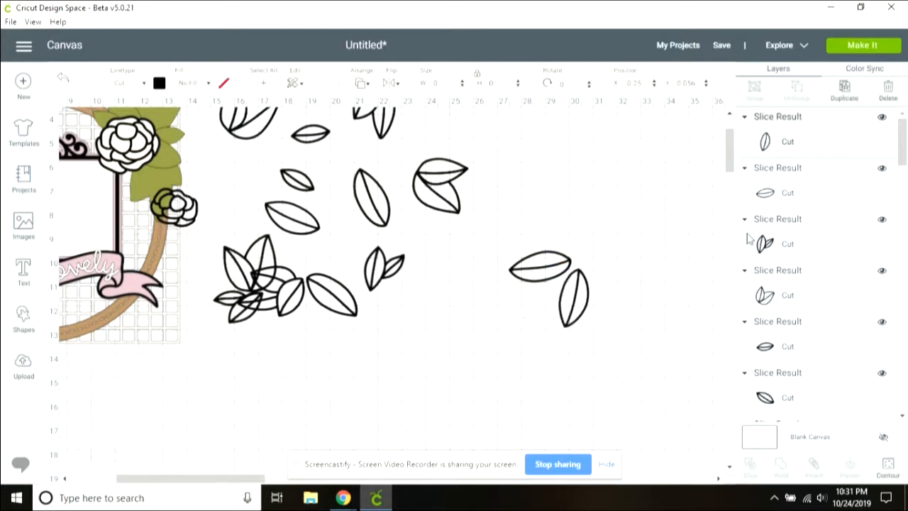
# - Open the cutting mat preview and examine how the black outlines are laid out on mat 4
pyautogui.click(863, 44)
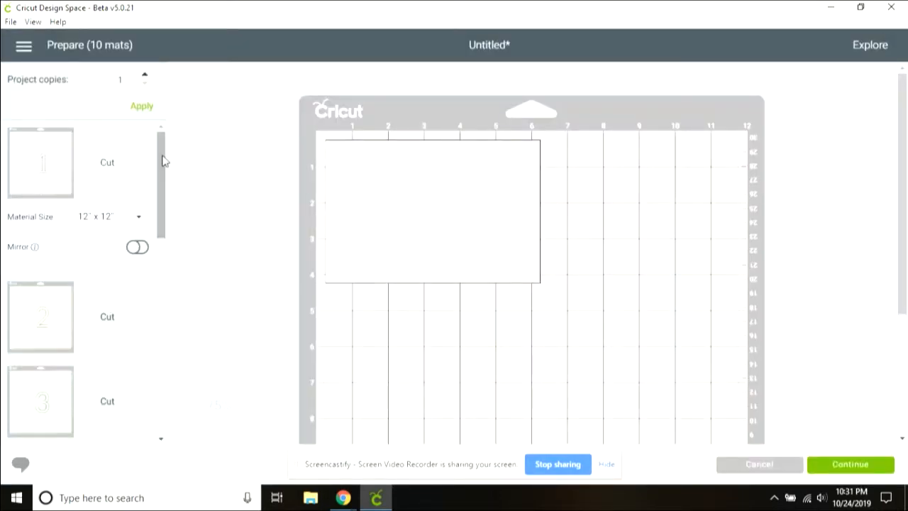
pyautogui.moveTo(163, 166); pyautogui.dragTo(169, 249)
pyautogui.click(131, 222)
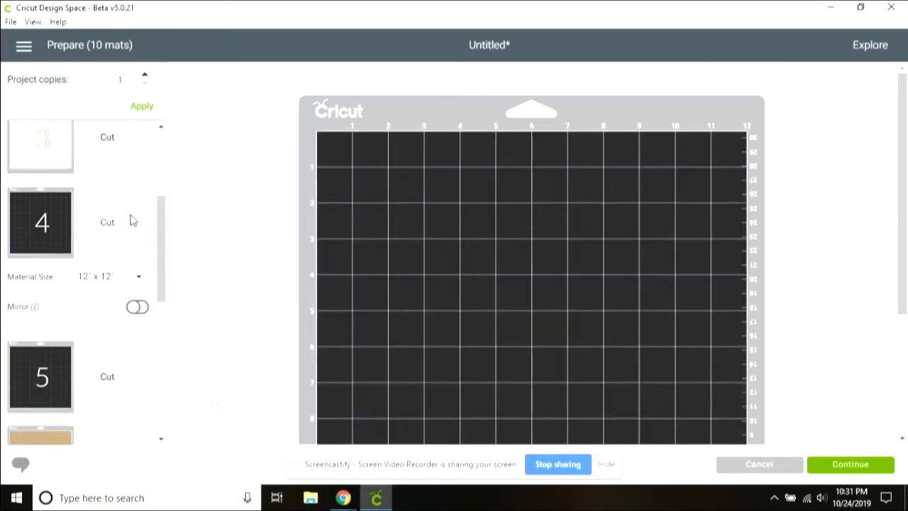
pyautogui.moveTo(904, 128); pyautogui.dragTo(906, 269)
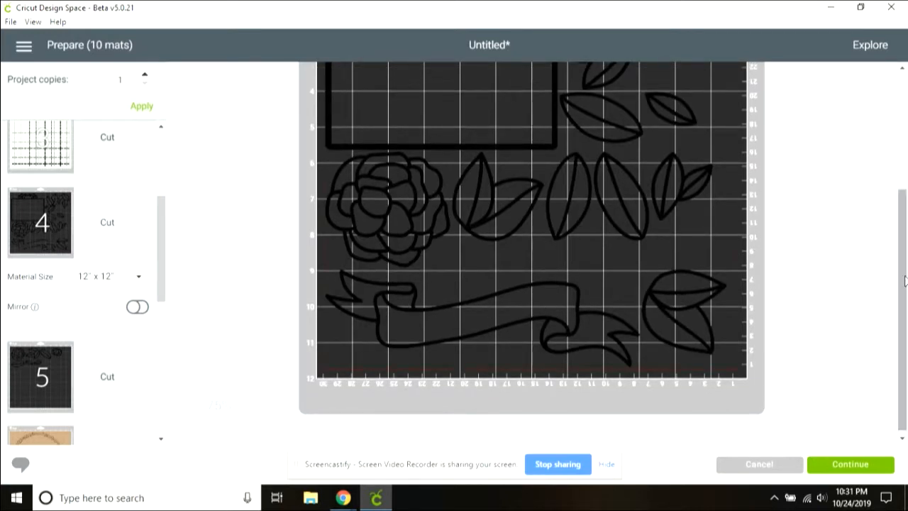
pyautogui.scroll(4, 490, 322)
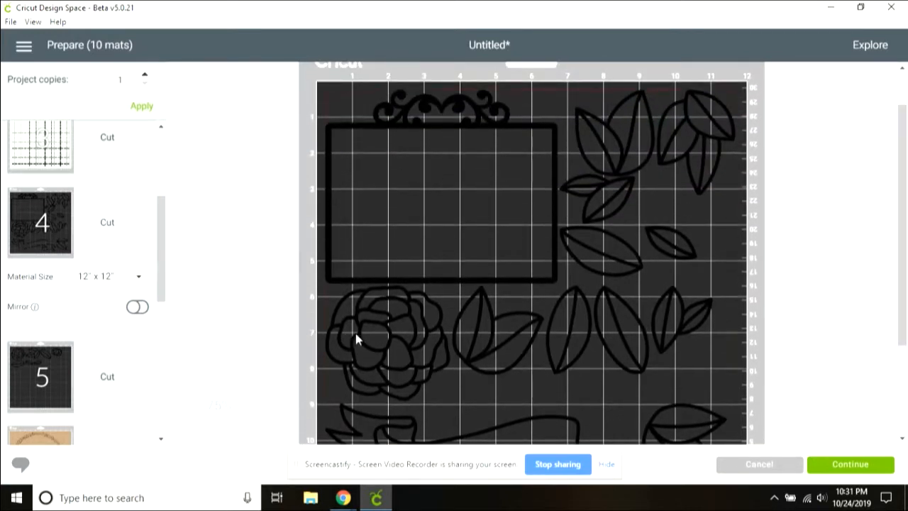
# - On mat 4, fit the large flower, the small single leaf and the overlapping leaf pair inside the rectangular frame
pyautogui.moveTo(365, 339); pyautogui.dragTo(390, 197)
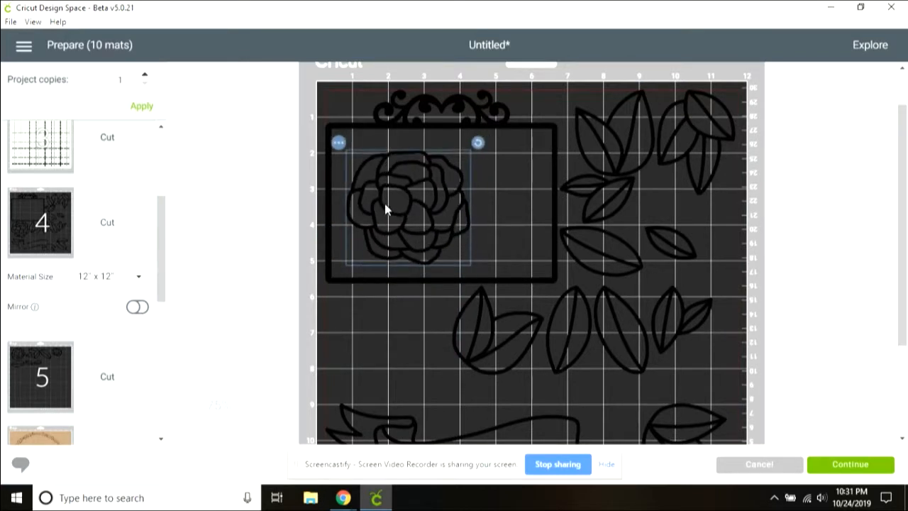
pyautogui.moveTo(662, 237); pyautogui.dragTo(496, 166)
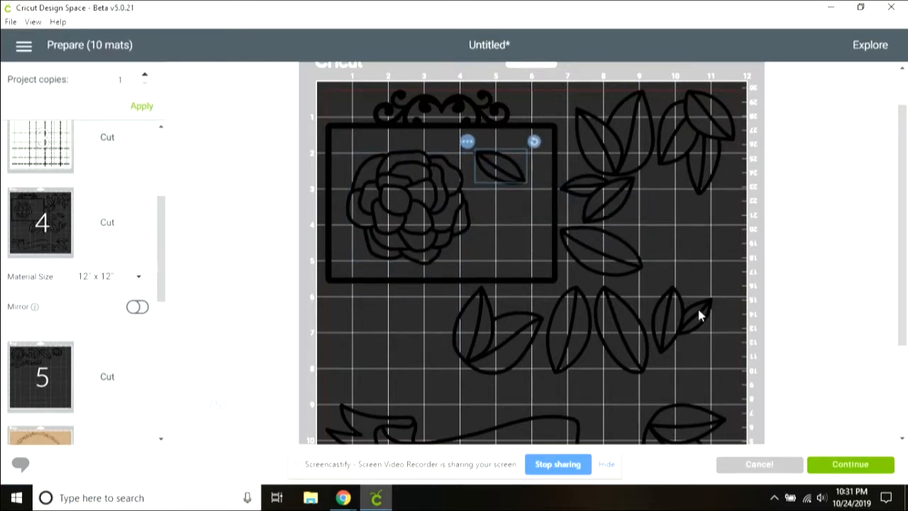
pyautogui.moveTo(694, 424); pyautogui.dragTo(518, 201)
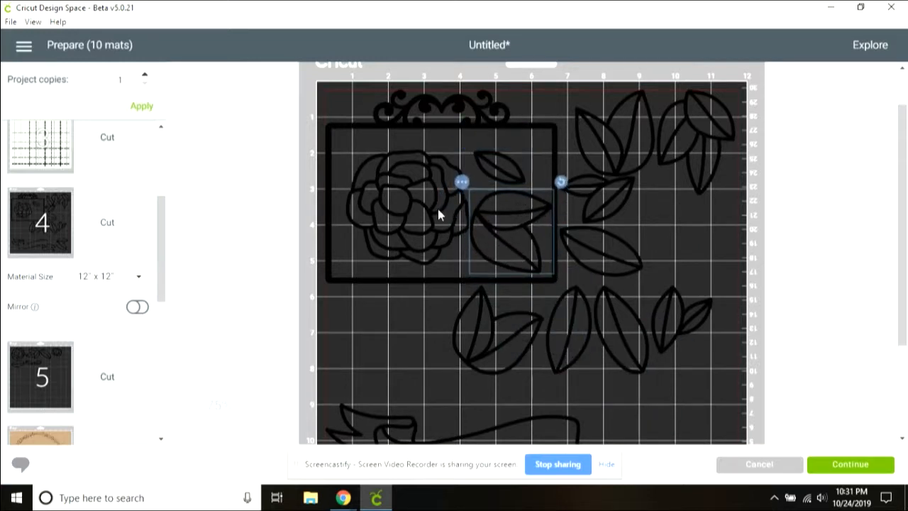
pyautogui.moveTo(437, 209); pyautogui.dragTo(427, 203)
pyautogui.moveTo(499, 241); pyautogui.dragTo(491, 237)
# - Move mat 4's other large leaf pair below the upper leaf clusters, raise the banner, and shift a single leaf and the small pair toward the mat edge
pyautogui.moveTo(497, 334); pyautogui.dragTo(684, 235)
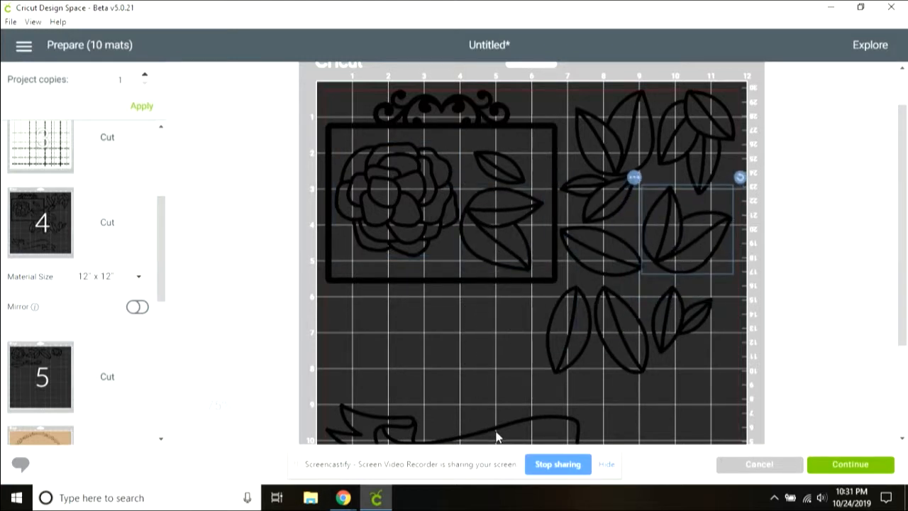
pyautogui.moveTo(497, 437); pyautogui.dragTo(493, 385)
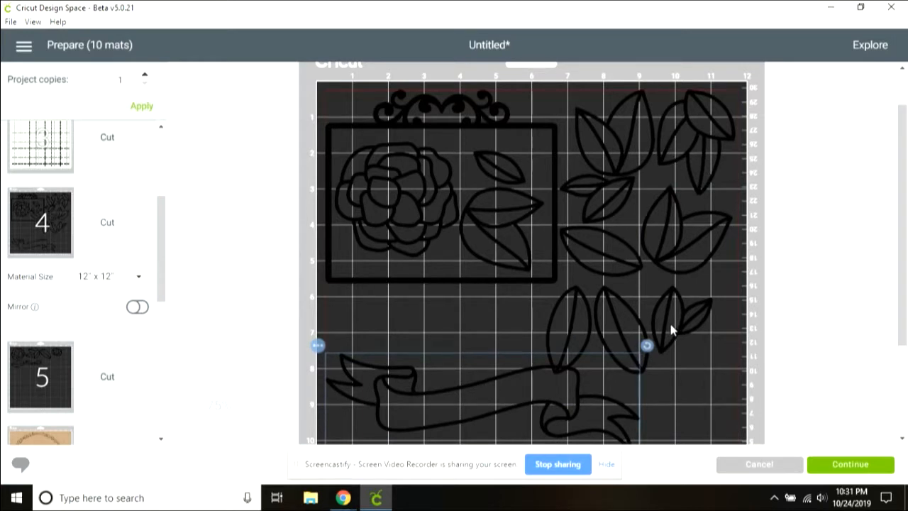
pyautogui.moveTo(672, 330); pyautogui.dragTo(709, 360)
pyautogui.moveTo(604, 331); pyautogui.dragTo(716, 420)
pyautogui.moveTo(706, 351); pyautogui.dragTo(703, 319)
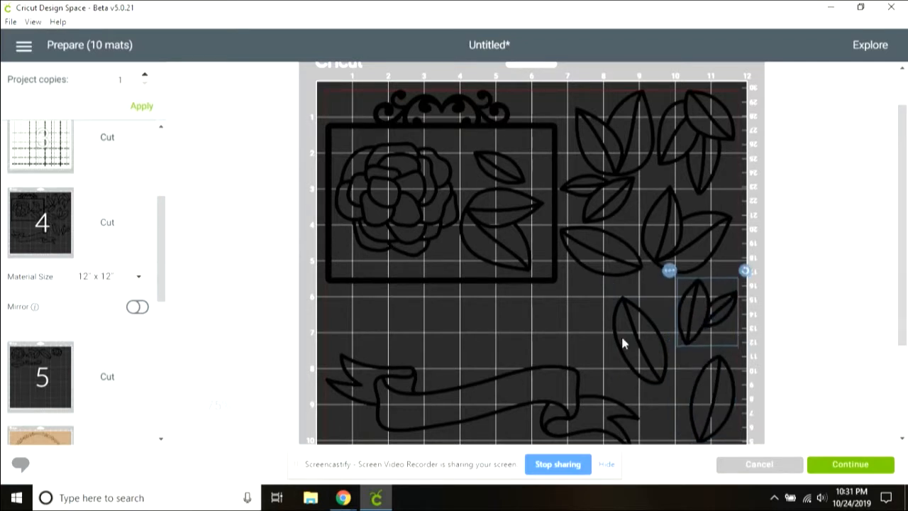
# - Tighten the layout on mat 4 by moving the banner up under the frame and the two lowest single leaves closer to the others
pyautogui.moveTo(619, 333); pyautogui.dragTo(632, 324)
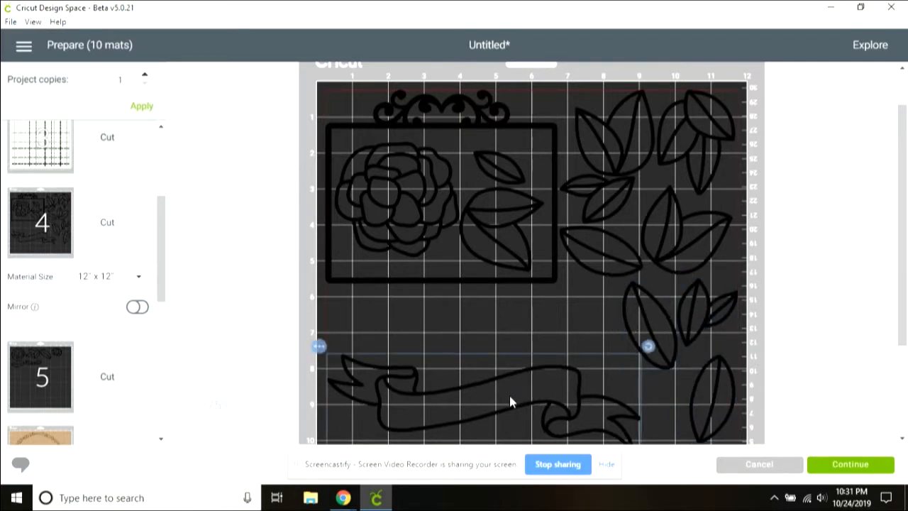
pyautogui.moveTo(508, 402); pyautogui.dragTo(497, 345)
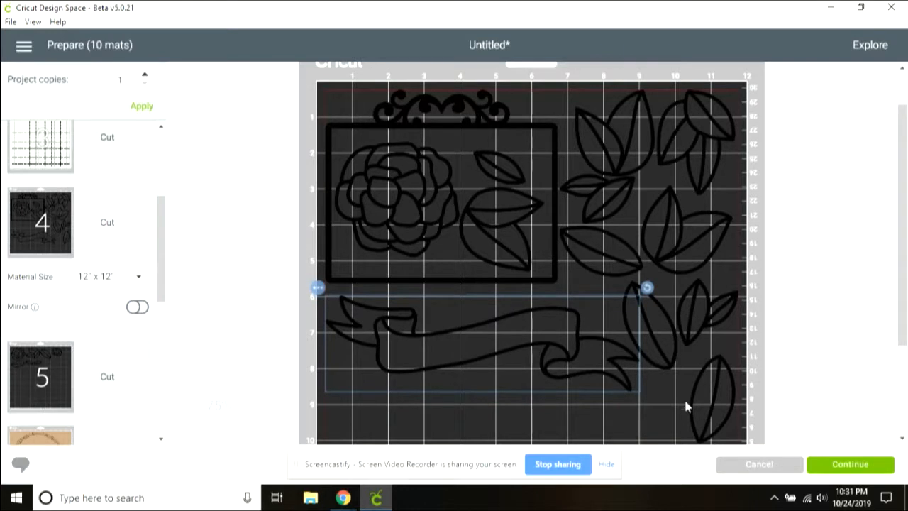
pyautogui.click(726, 402)
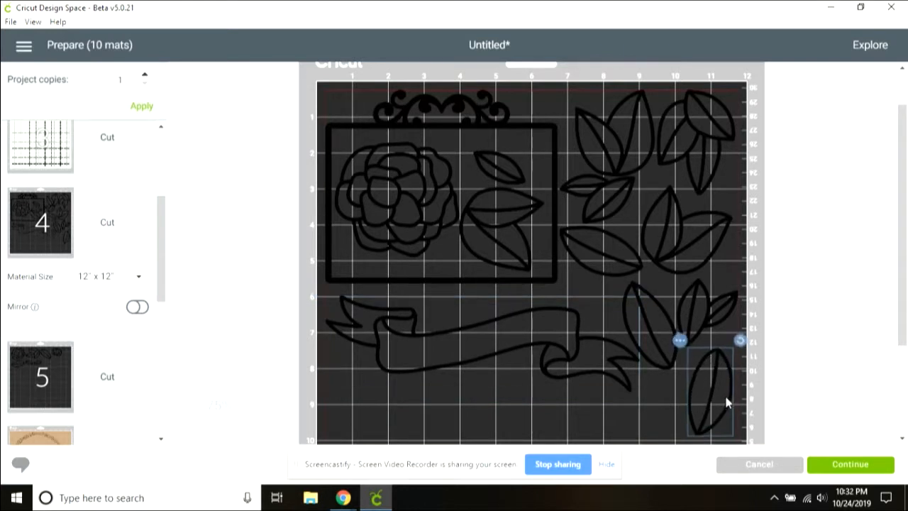
pyautogui.moveTo(727, 402); pyautogui.dragTo(725, 395)
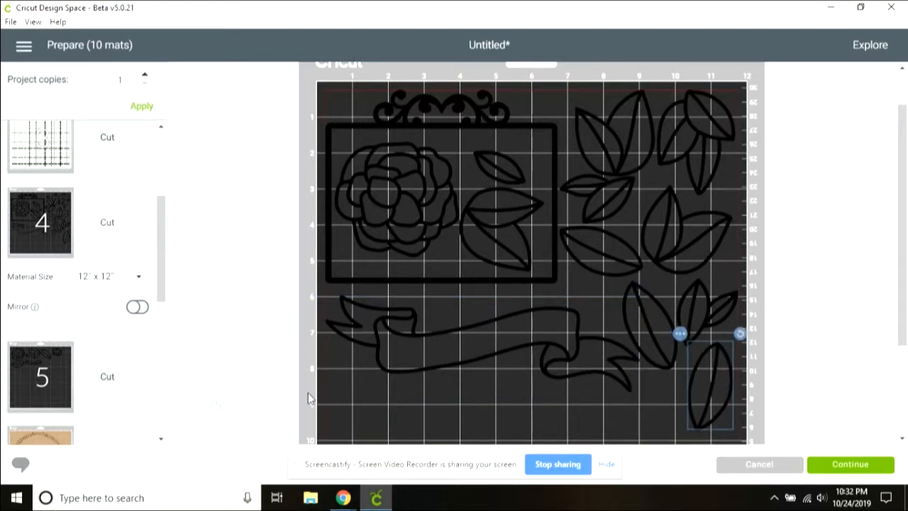
# - On mat 5, move the four-leaf outline into the empty middle area and shift the three single leaves sideways
pyautogui.click(29, 387)
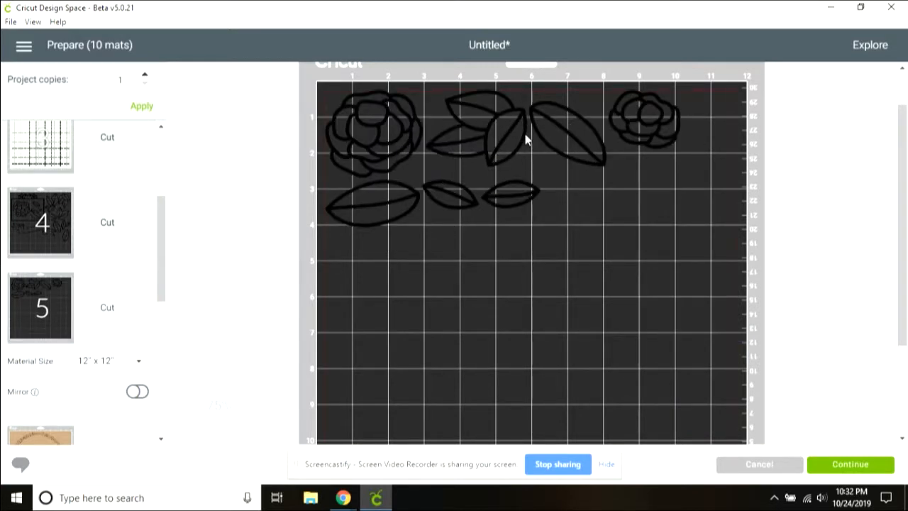
pyautogui.moveTo(588, 163); pyautogui.dragTo(692, 335)
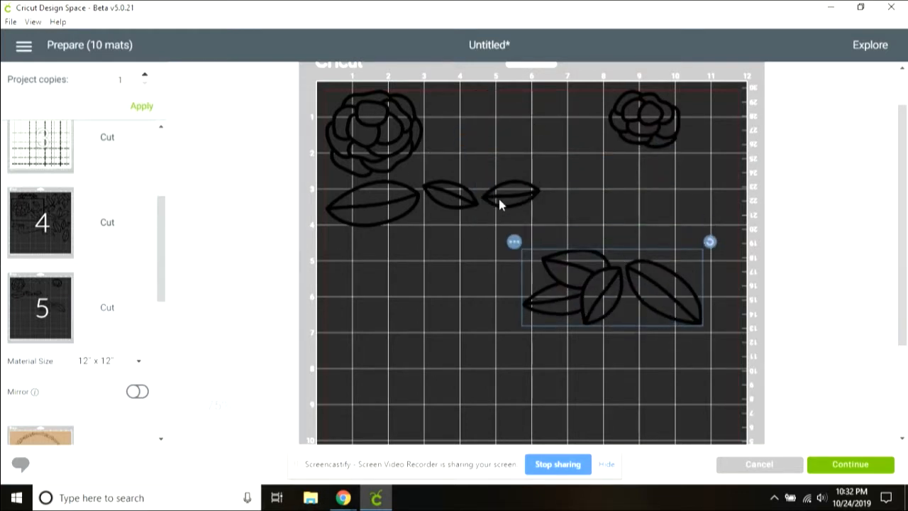
pyautogui.moveTo(501, 205); pyautogui.dragTo(561, 202)
pyautogui.moveTo(461, 197); pyautogui.dragTo(517, 168)
pyautogui.moveTo(367, 213); pyautogui.dragTo(435, 211)
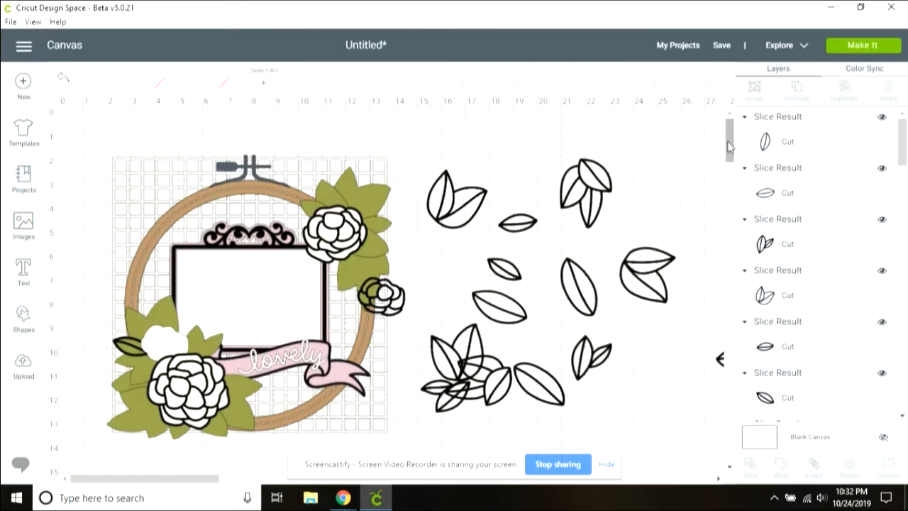
# - Back on the canvas, pull the outline of three joined leaves and one separate leaf off the overlapping cluster into open space
pyautogui.scroll(-3, 731, 156)
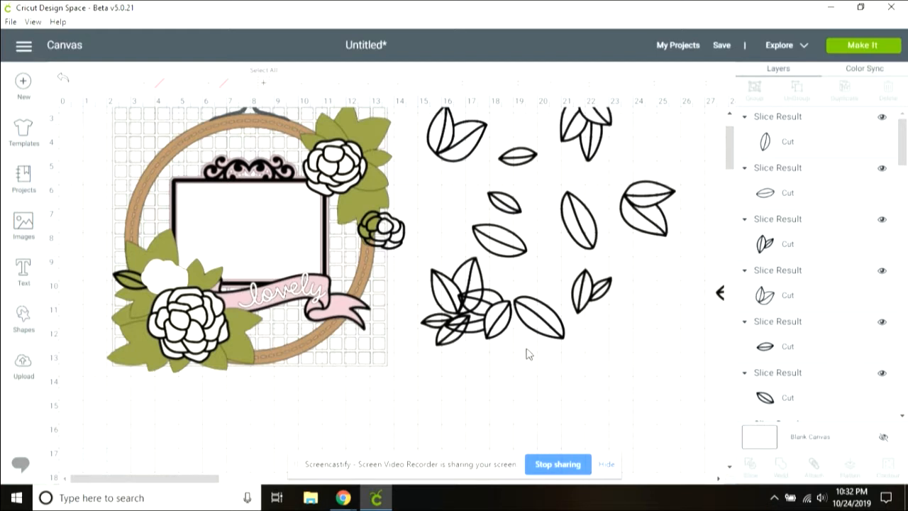
pyautogui.moveTo(517, 321); pyautogui.dragTo(576, 369)
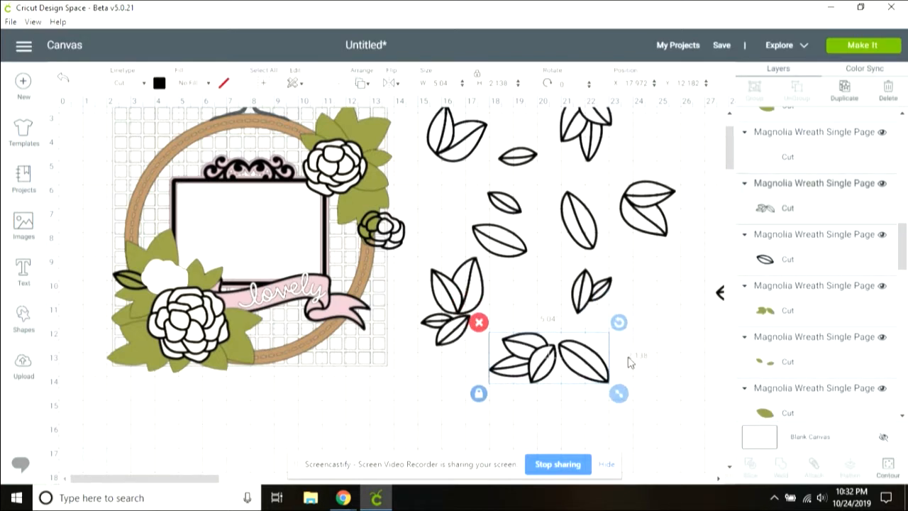